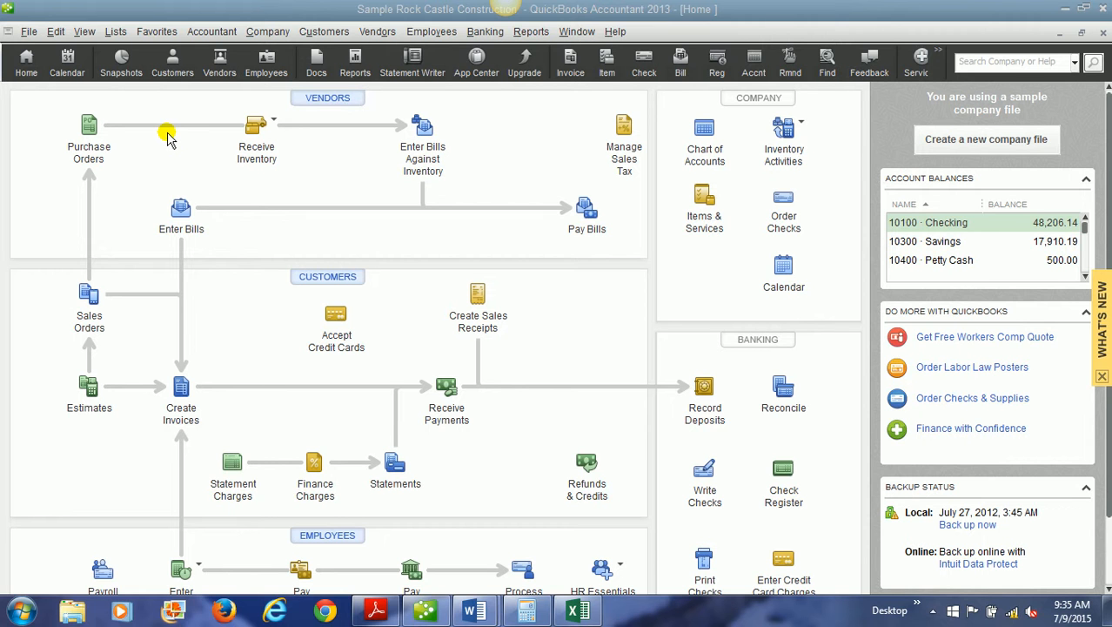
Start a new account in the chart of accounts with the type Other Current Asset.
{"action": "left_click", "coordinate": [704, 133]}
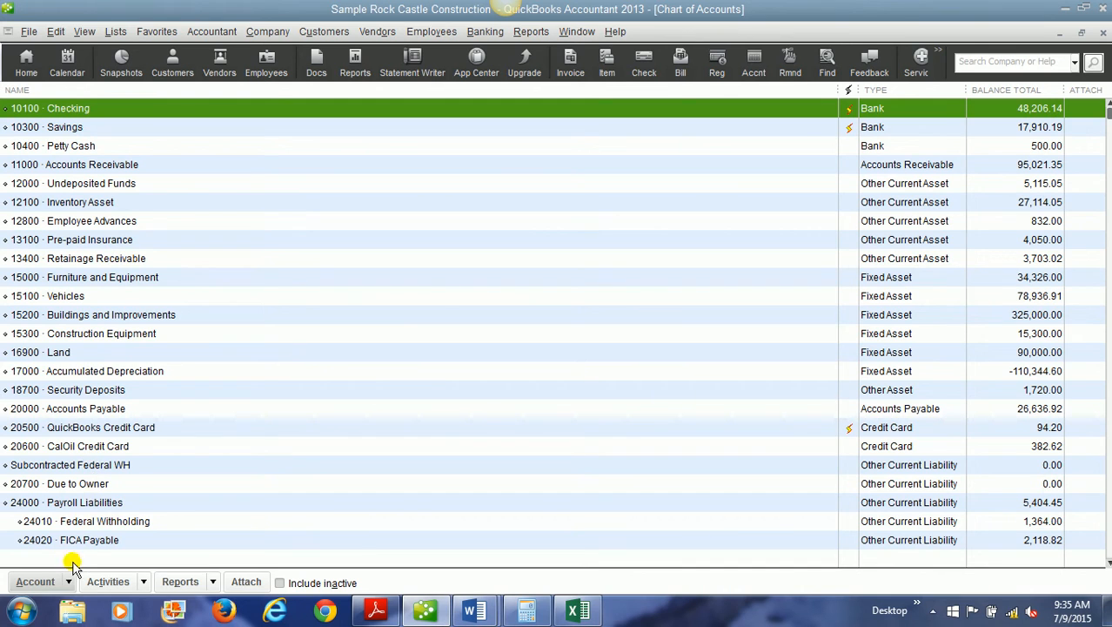
{"action": "left_click", "coordinate": [69, 585]}
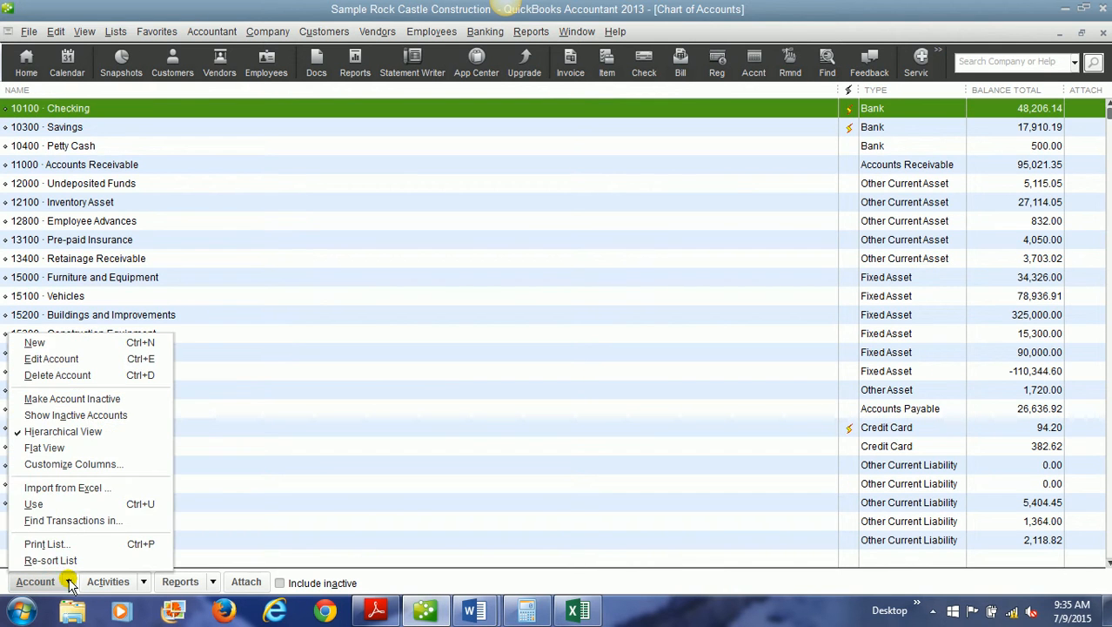
{"action": "left_click", "coordinate": [53, 344]}
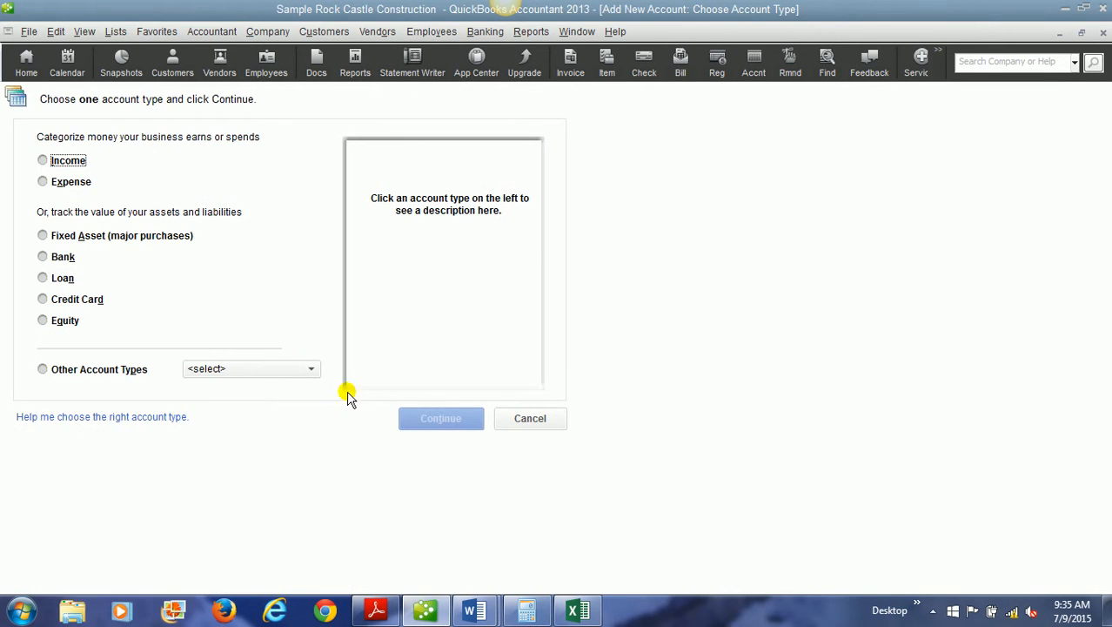
{"action": "left_click", "coordinate": [246, 370]}
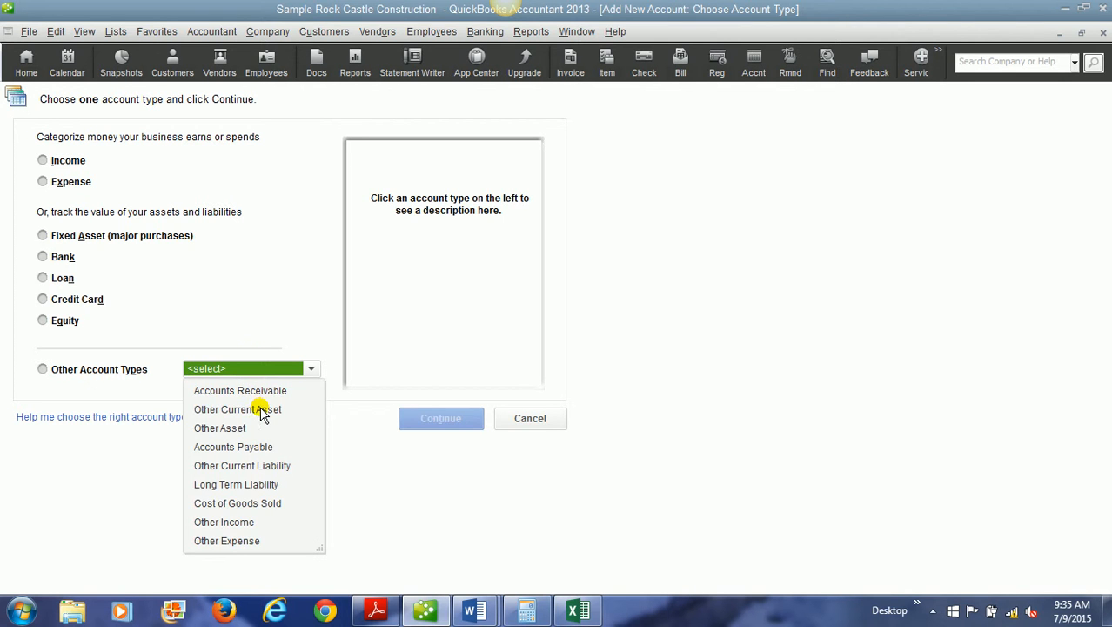
{"action": "left_click", "coordinate": [261, 409]}
{"action": "left_click", "coordinate": [435, 416]}
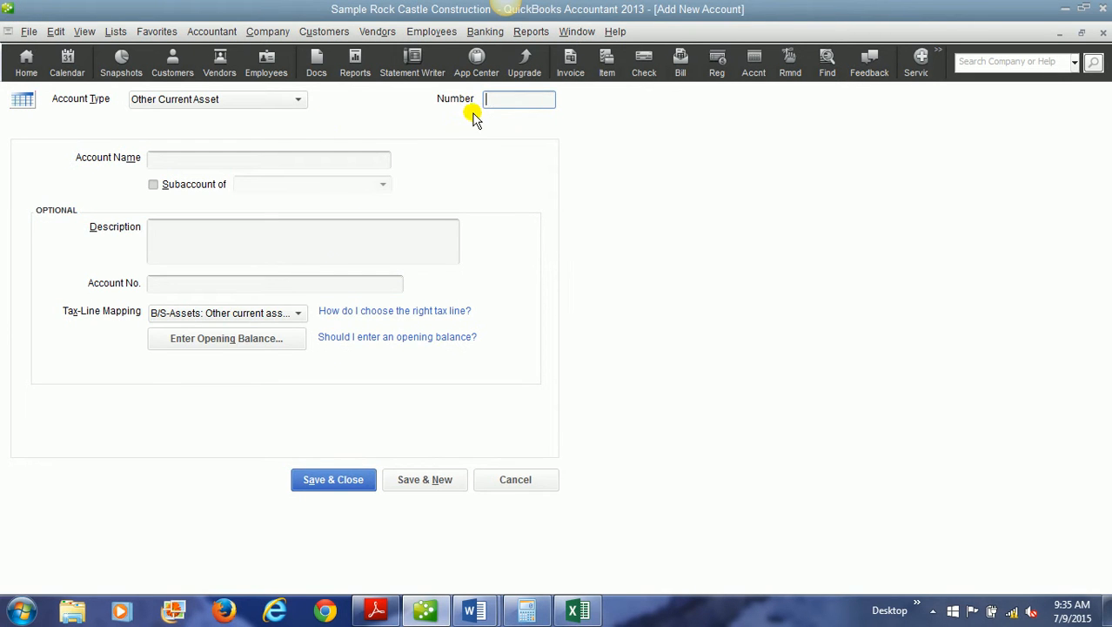
Give the new account the number 12120 and the name Prepaid Rent, and save it.
{"action": "type", "text": "12120"}
{"action": "left_click", "coordinate": [348, 160]}
{"action": "type", "text": "Prepaid Rent"}
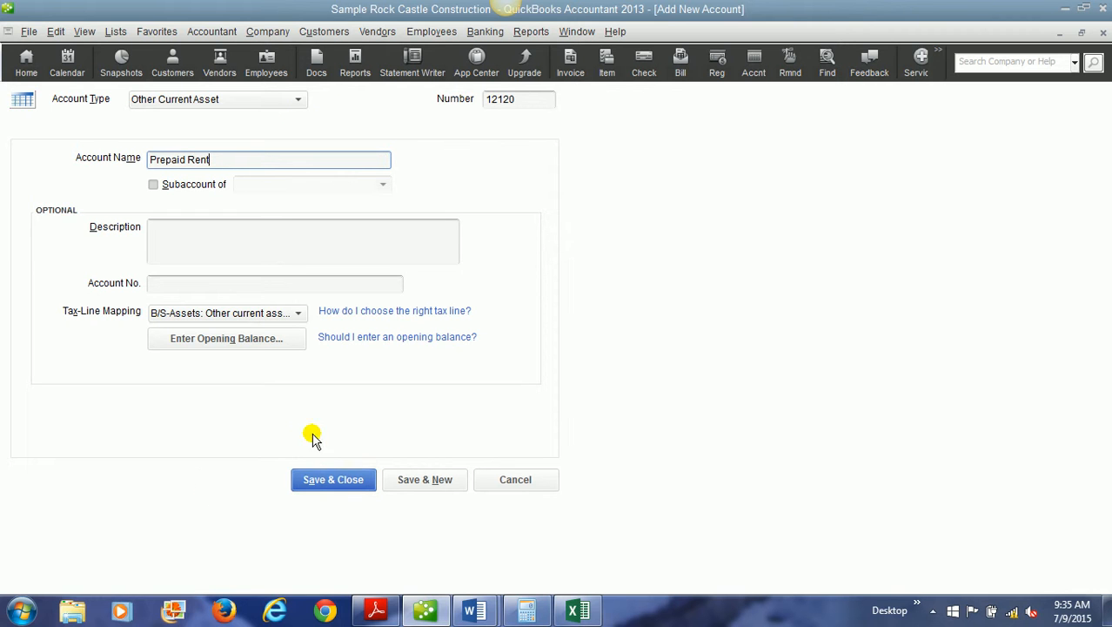
{"action": "left_click", "coordinate": [322, 479]}
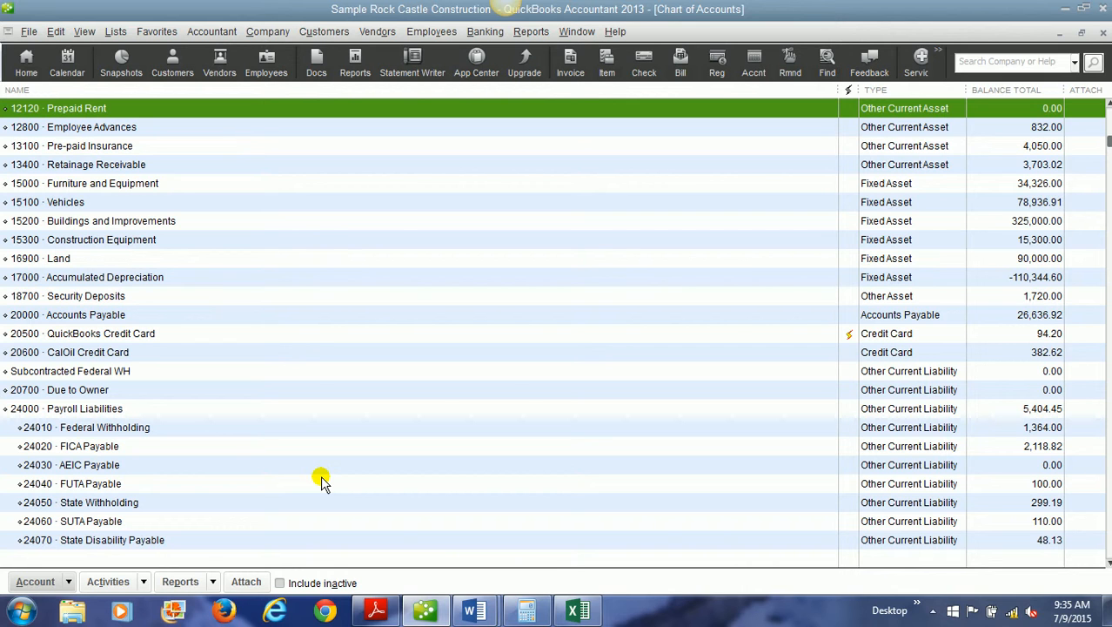
Open the register of the Prepaid Rent account and date the new entry 12/01/2017.
{"action": "double_click", "coordinate": [267, 111]}
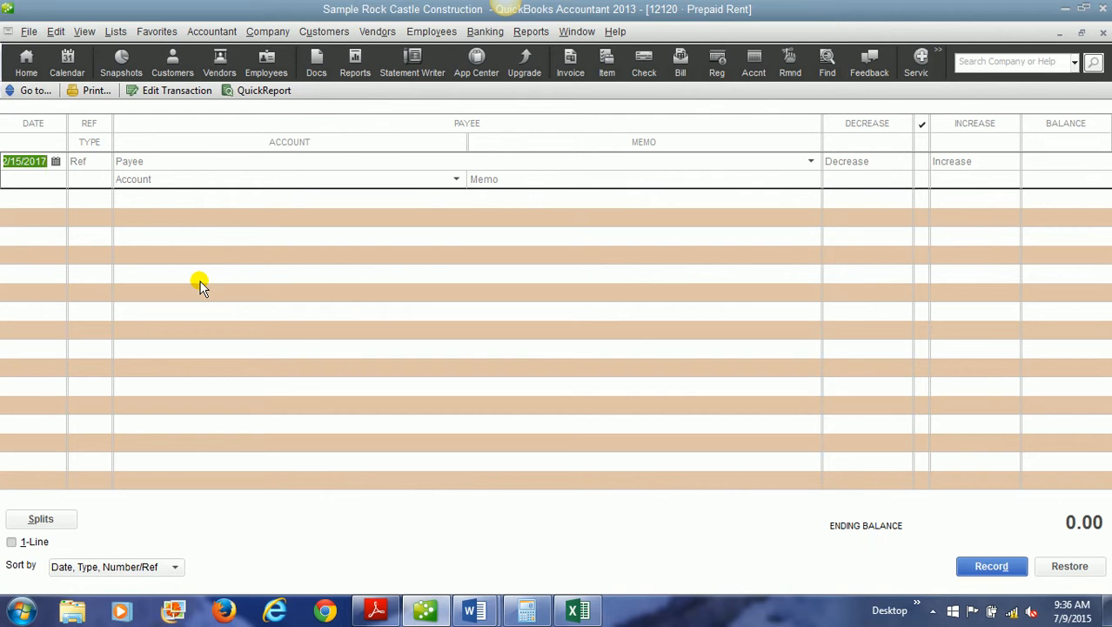
{"action": "left_click", "coordinate": [52, 161]}
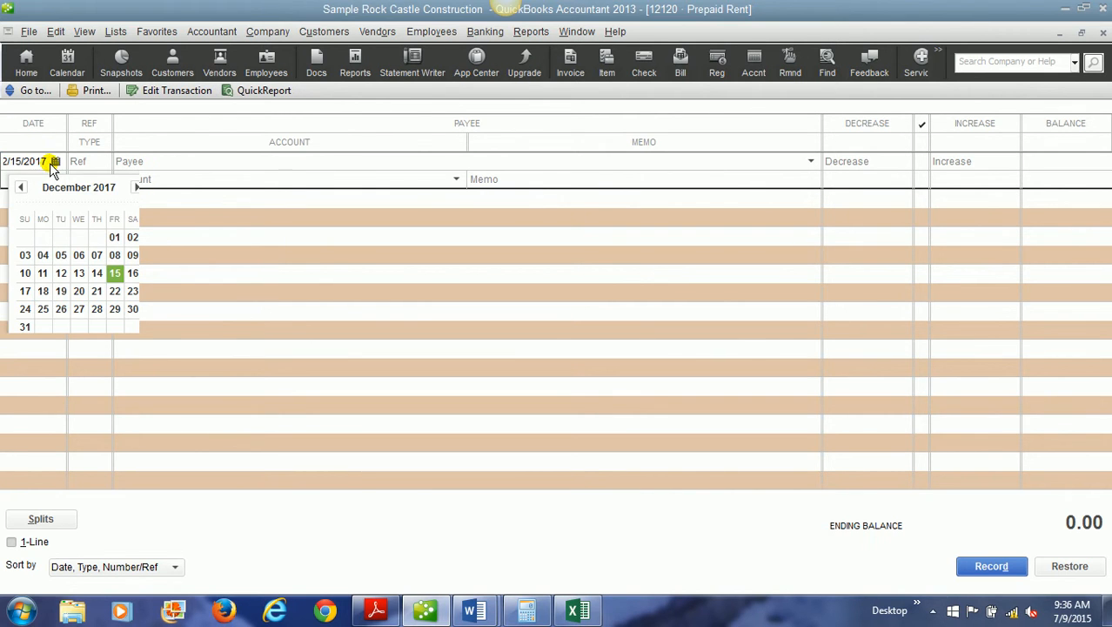
{"action": "left_click", "coordinate": [114, 237]}
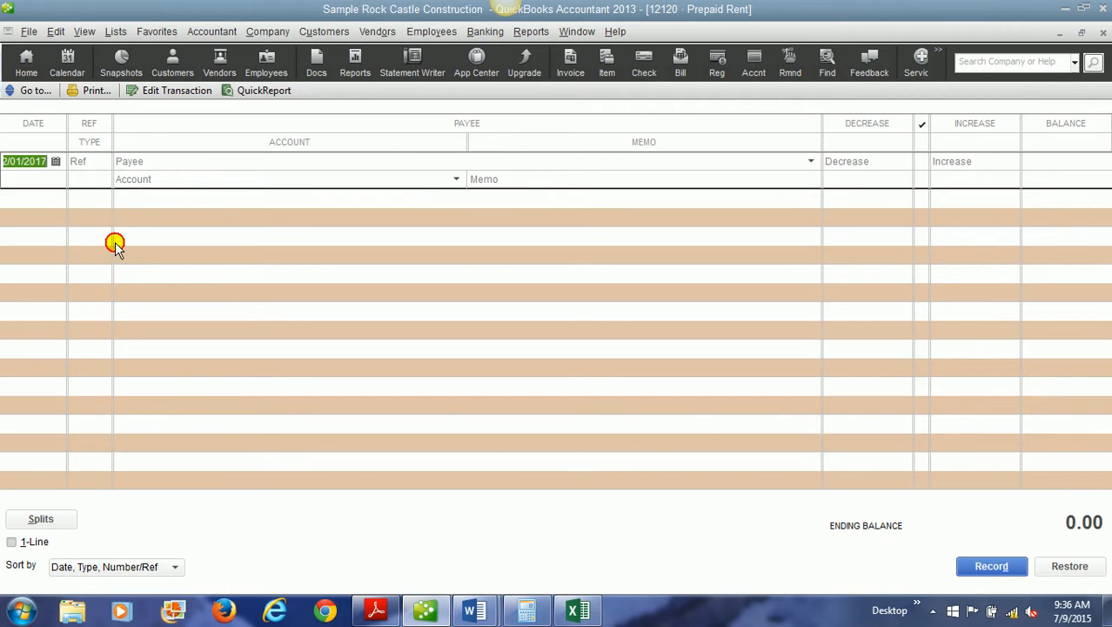
Enter Rental Properties Inc. as the payee of the register entry and quick-add it as a vendor.
{"action": "left_click", "coordinate": [129, 163]}
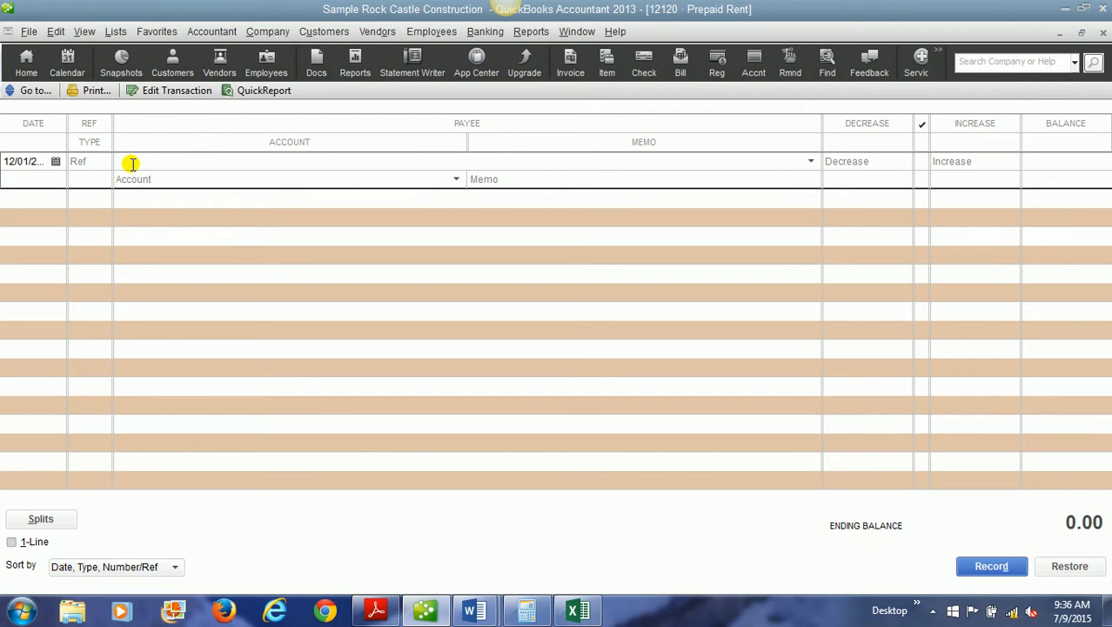
{"action": "type", "text": "Rental Properties Inc."}
{"action": "key", "text": "Tab"}
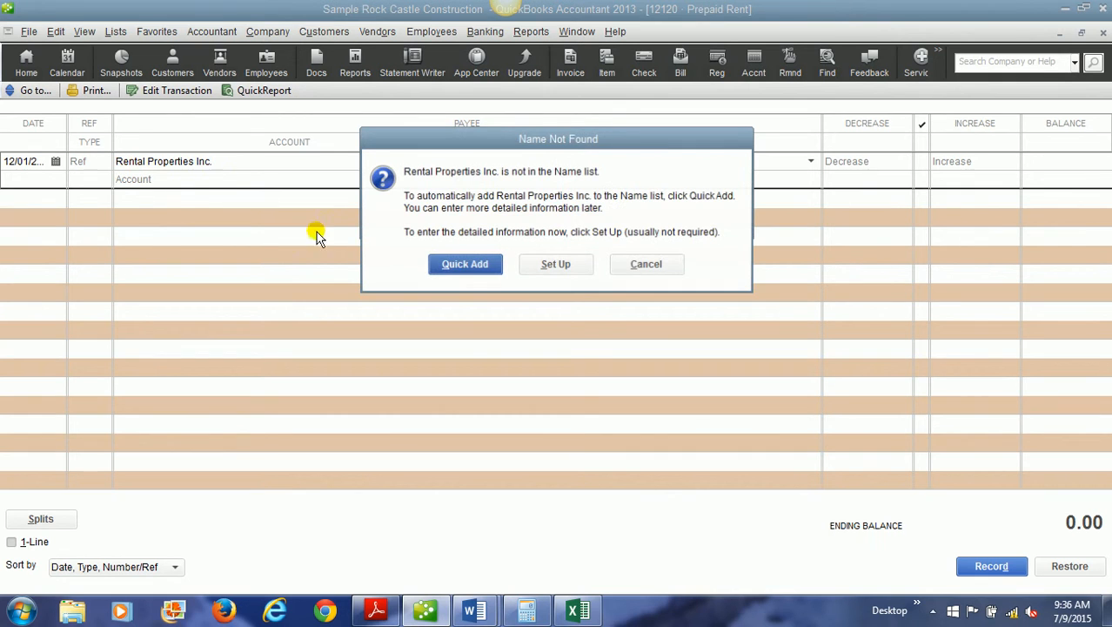
{"action": "left_click", "coordinate": [460, 266]}
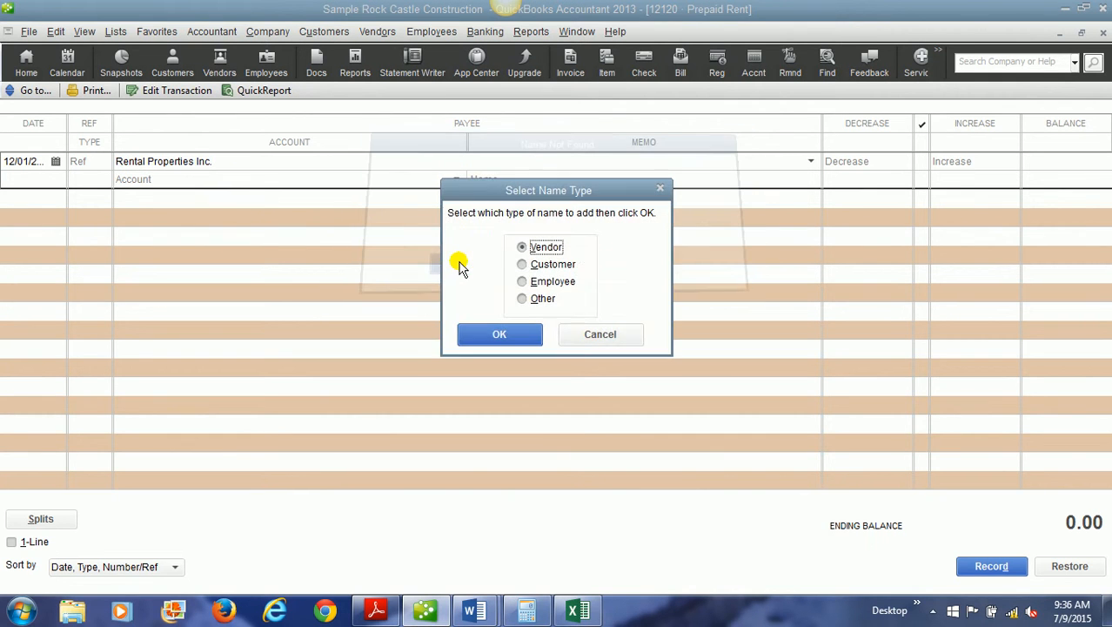
{"action": "left_click", "coordinate": [493, 333]}
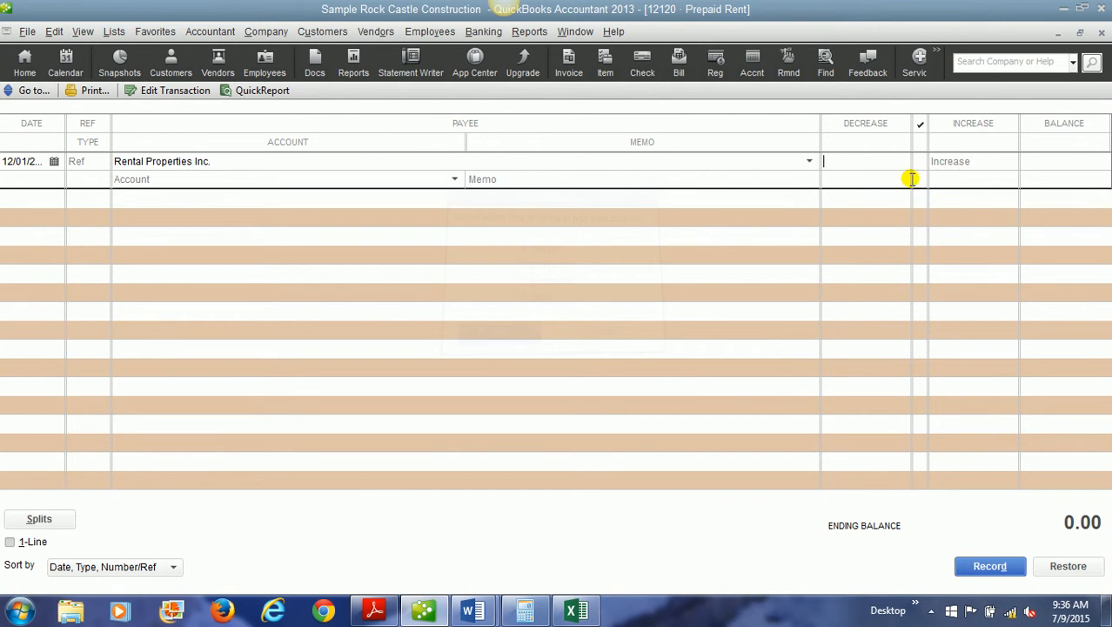
Enter an increase of 3,000.00 for the register entry with 10100 Checking as the offsetting account.
{"action": "left_click", "coordinate": [947, 162]}
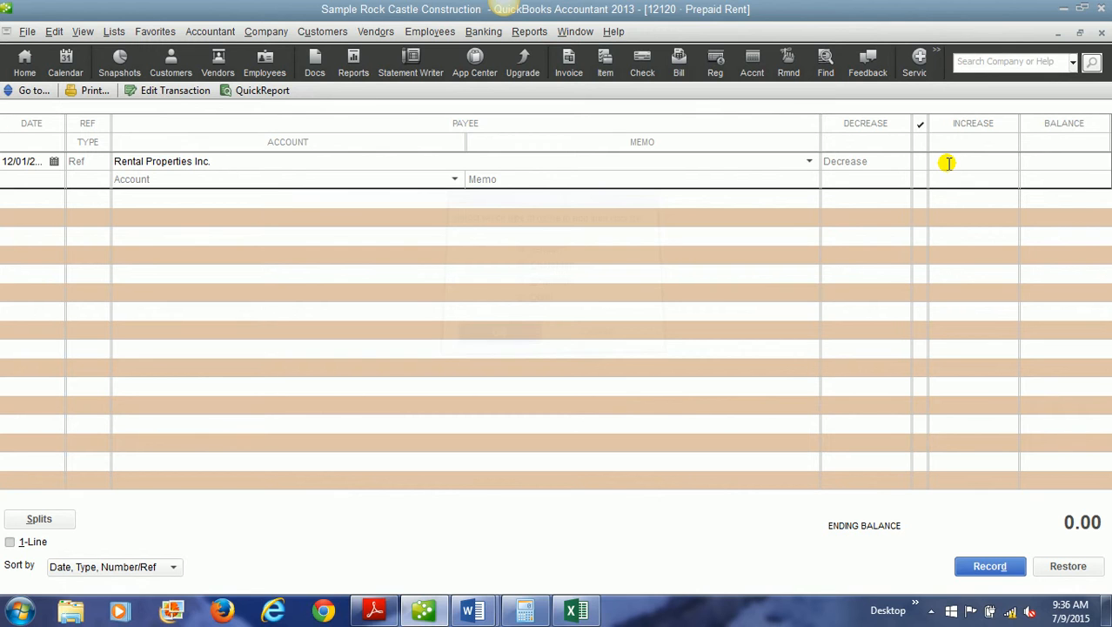
{"action": "type", "text": "3000"}
{"action": "left_click", "coordinate": [423, 180]}
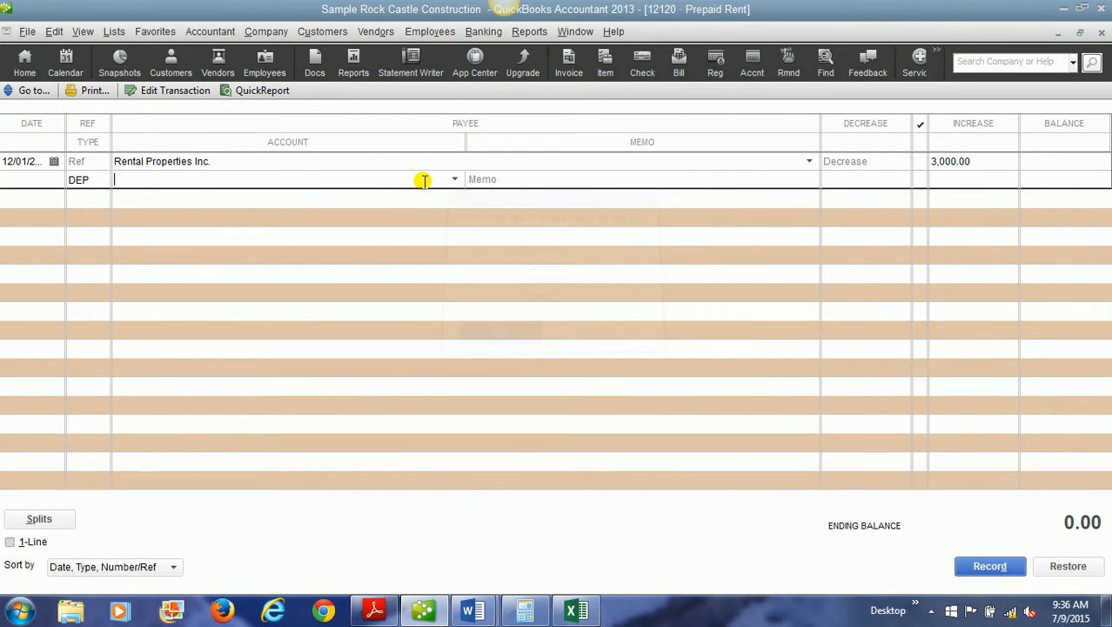
{"action": "type", "text": "Pre"}
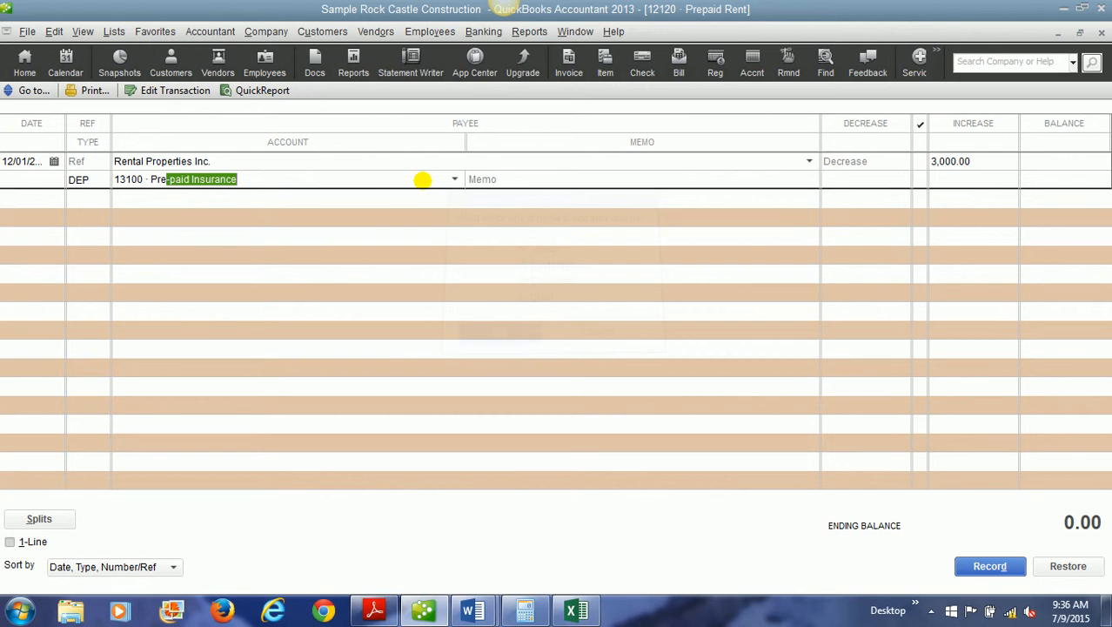
{"action": "key", "text": "BackSpace"}
{"action": "key", "text": "BackSpace"}
{"action": "key", "text": "BackSpace"}
{"action": "key", "text": "BackSpace"}
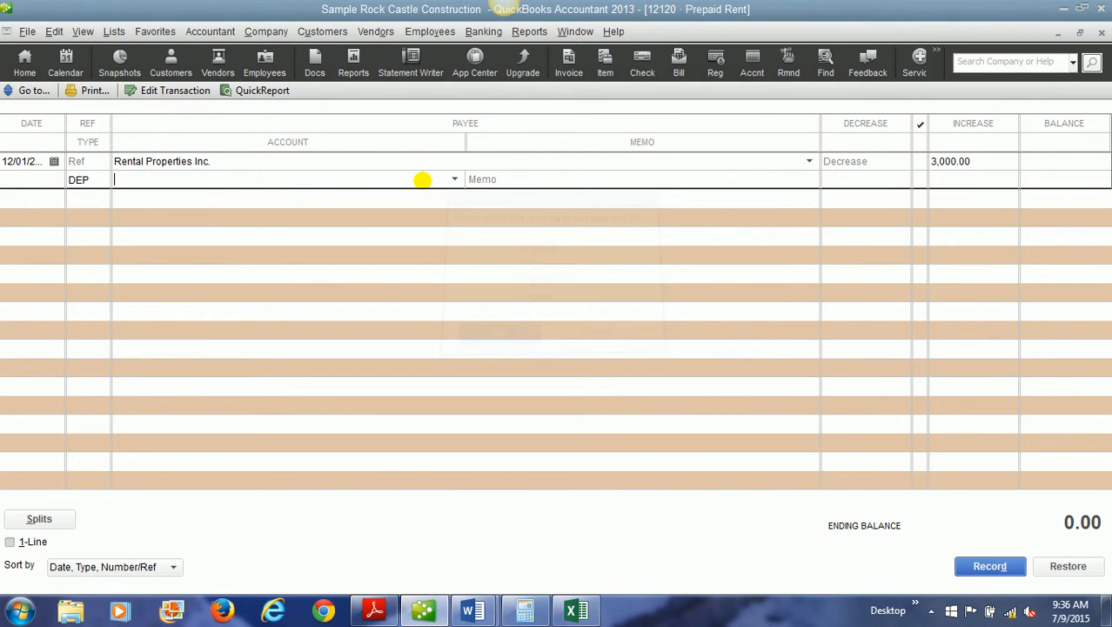
{"action": "type", "text": "Checking"}
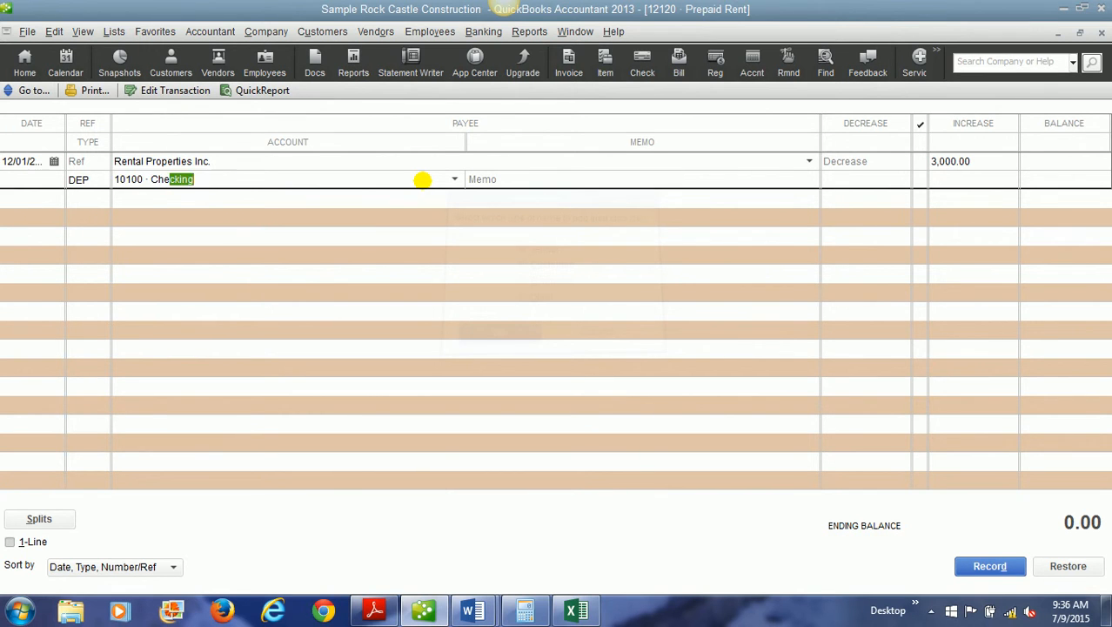
Add the memo "Prepaid rent for 3 months", record the entry, and close the register and the chart of accounts.
{"action": "left_click", "coordinate": [672, 173]}
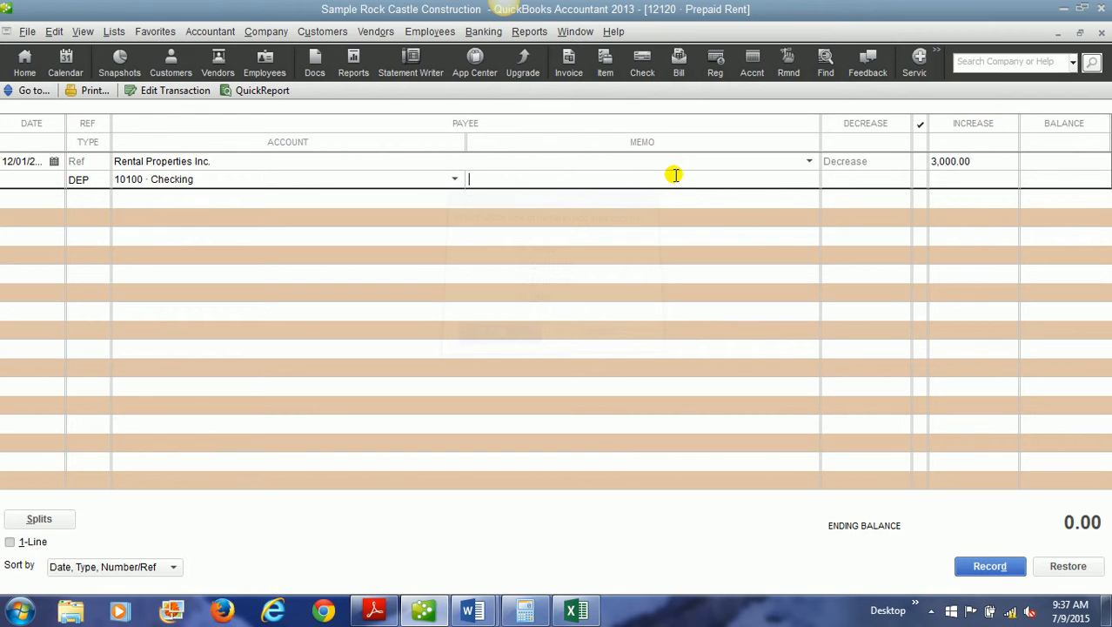
{"action": "type", "text": "Prepaid rent for 3 months"}
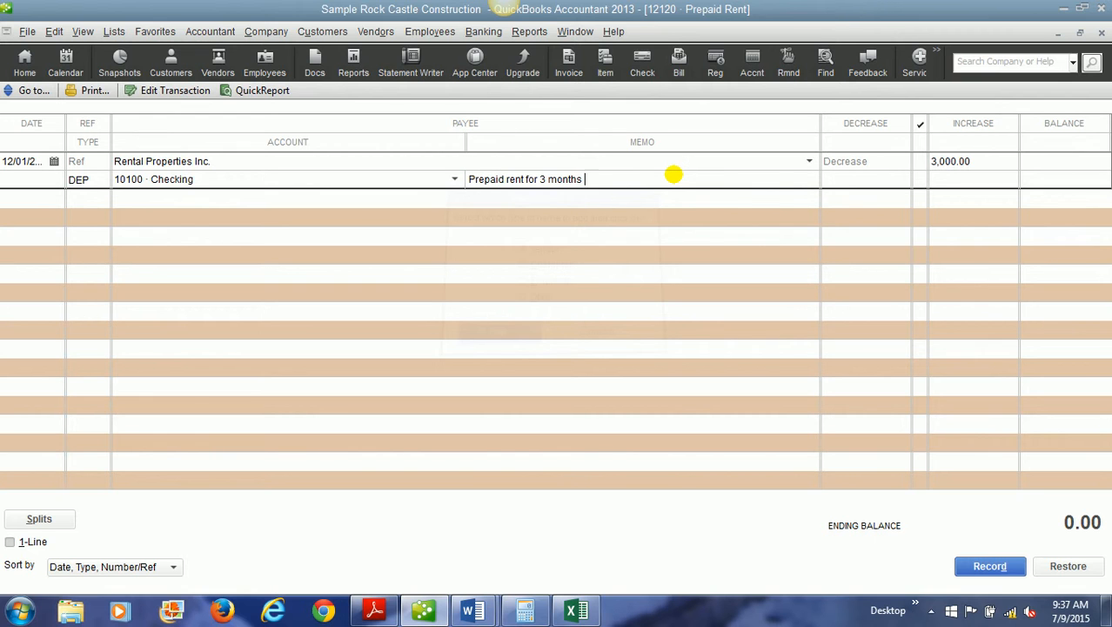
{"action": "left_click", "coordinate": [999, 564]}
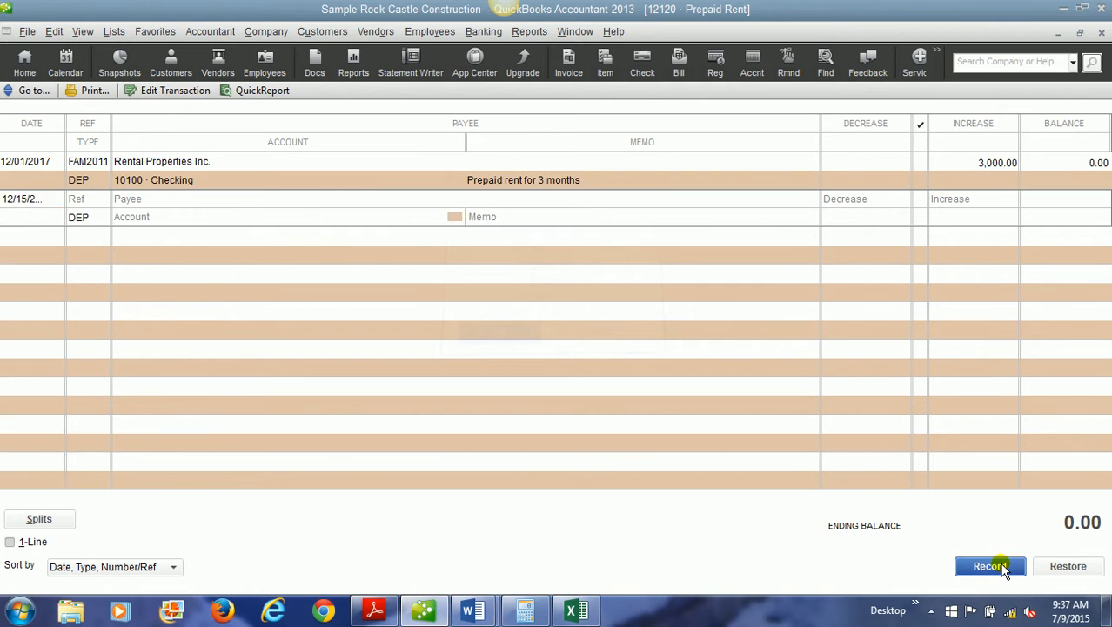
{"action": "left_click", "coordinate": [1101, 33]}
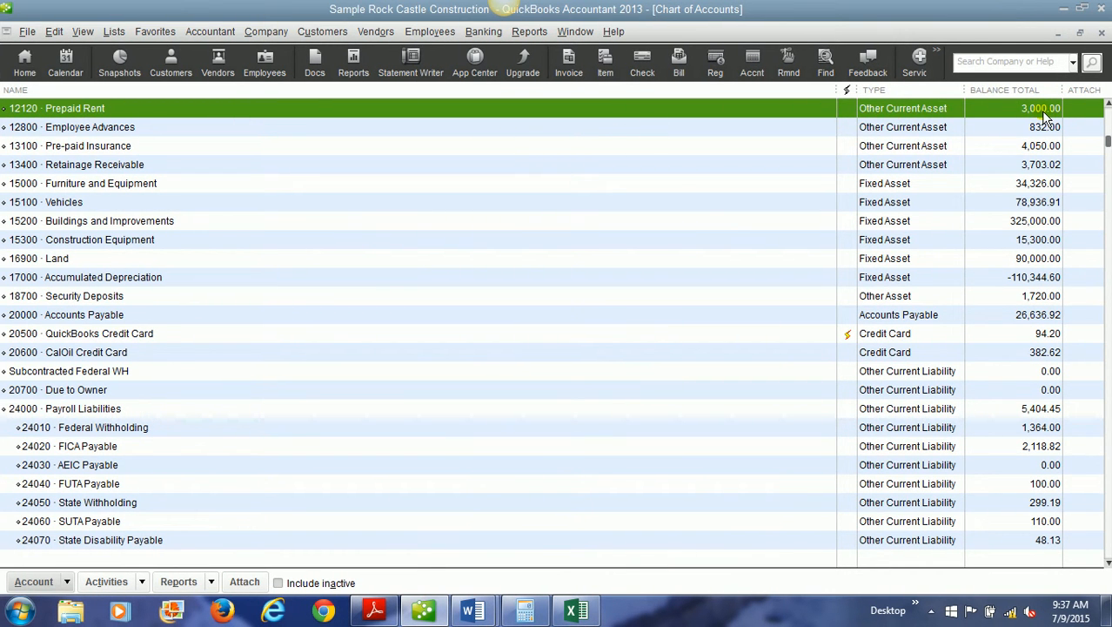
{"action": "key", "text": "Escape"}
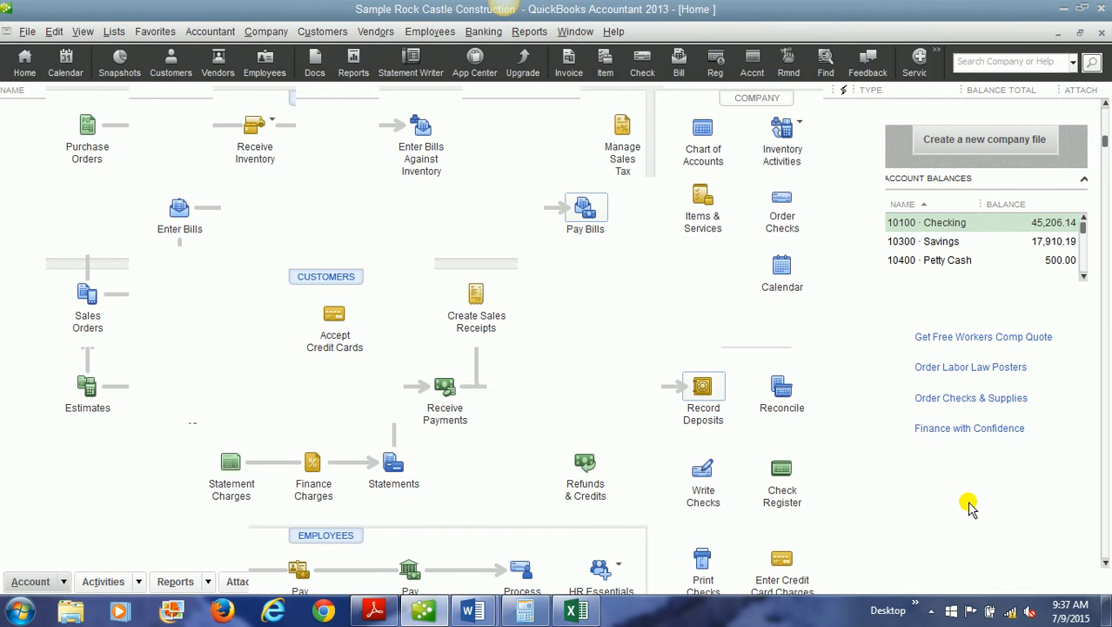
Start a check from the 10100 Checking account payable to Rental Properties Inc.
{"action": "left_click", "coordinate": [699, 470]}
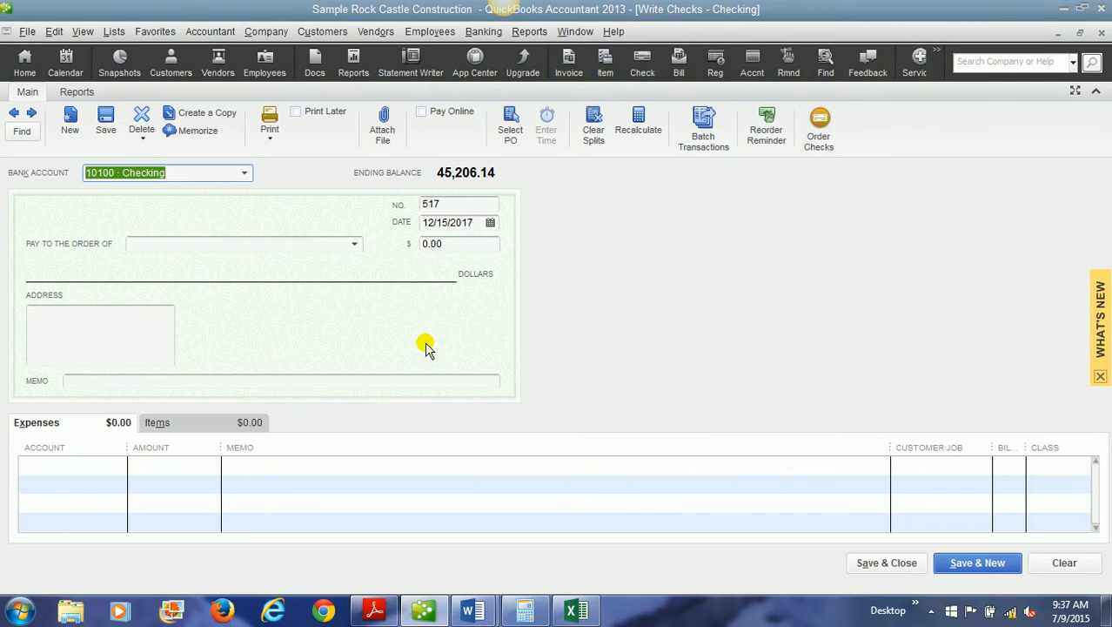
{"action": "left_click", "coordinate": [181, 171]}
{"action": "left_click", "coordinate": [179, 245]}
{"action": "type", "text": "A"}
{"action": "key", "text": "BackSpace"}
{"action": "key", "text": "BackSpace"}
{"action": "type", "text": "Rental Properties Inc."}
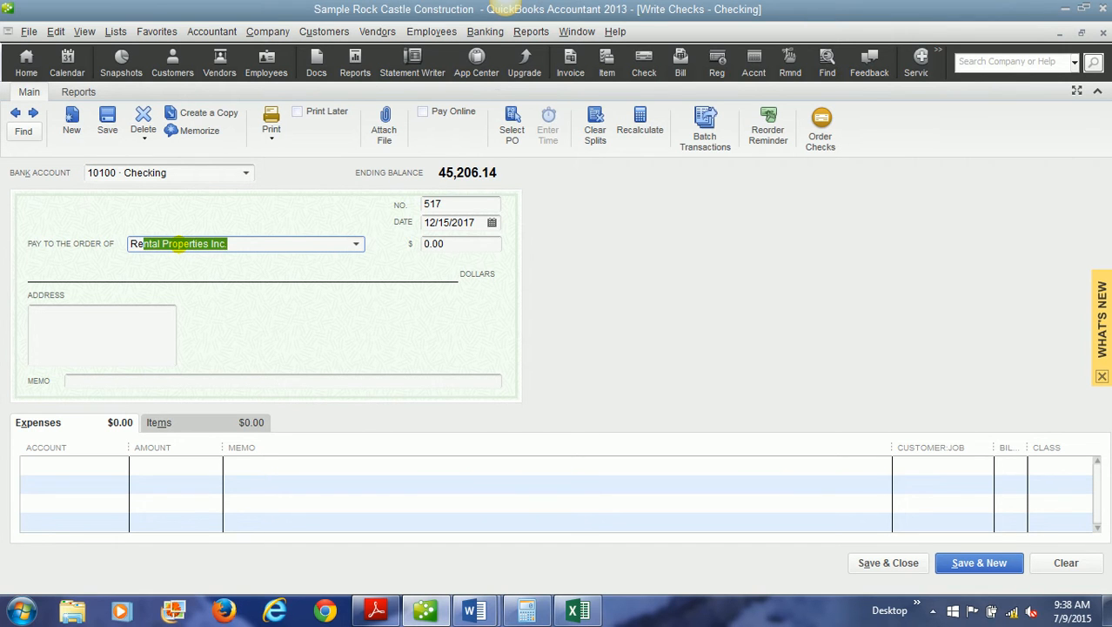
{"action": "key", "text": "Tab"}
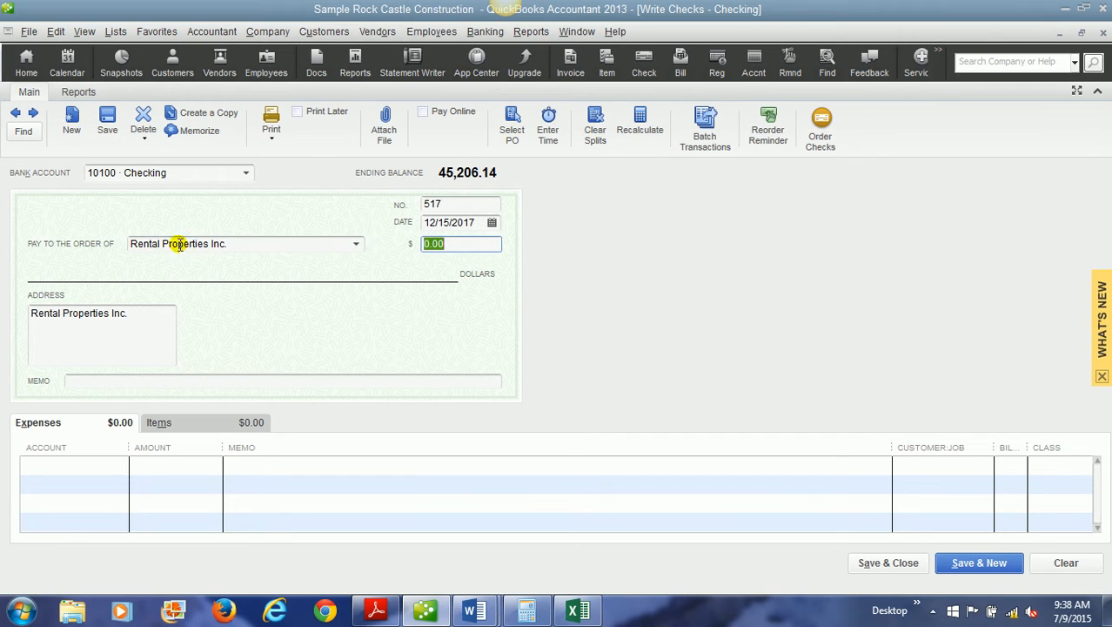
Date the check 12/01/2017 and set its amount to 3,000.00.
{"action": "left_click", "coordinate": [442, 222]}
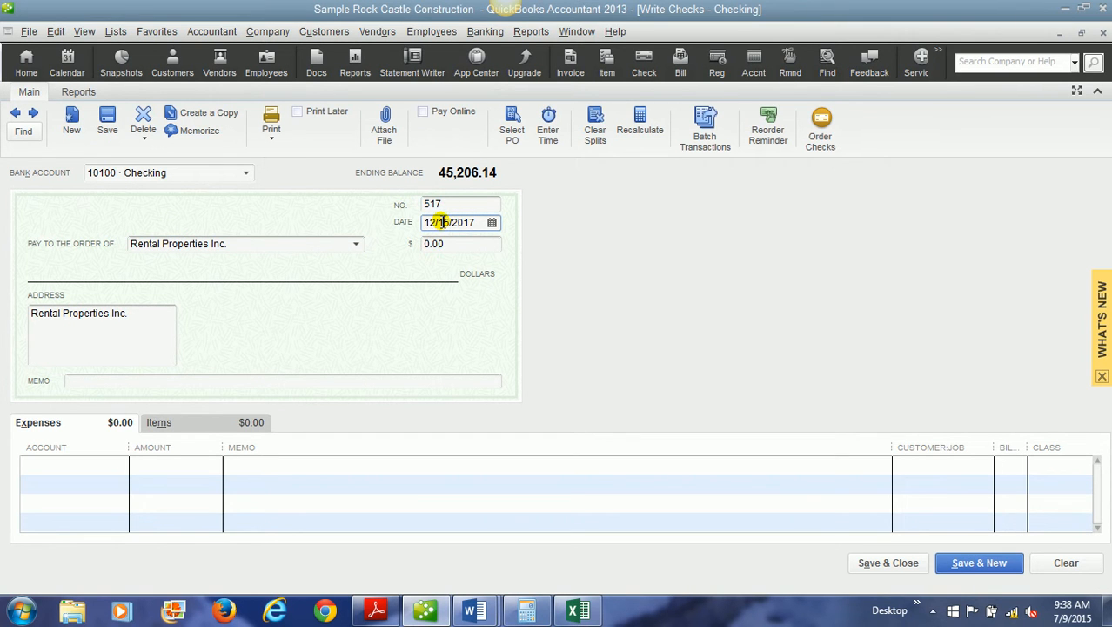
{"action": "left_click", "coordinate": [492, 223]}
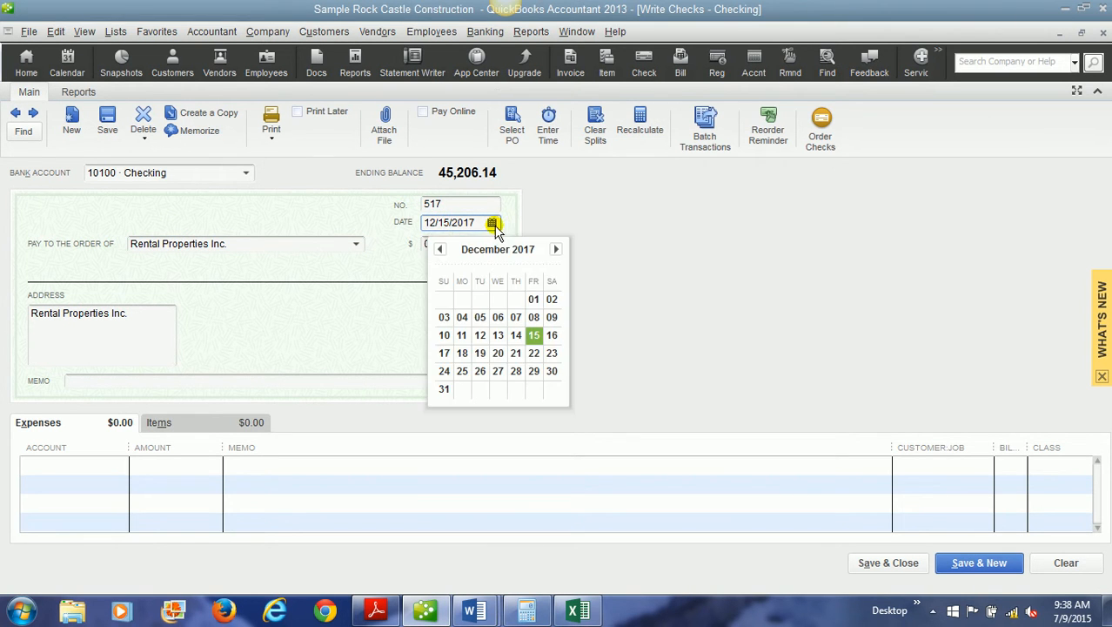
{"action": "left_click", "coordinate": [532, 298]}
{"action": "left_click", "coordinate": [447, 244]}
{"action": "type", "text": "3000"}
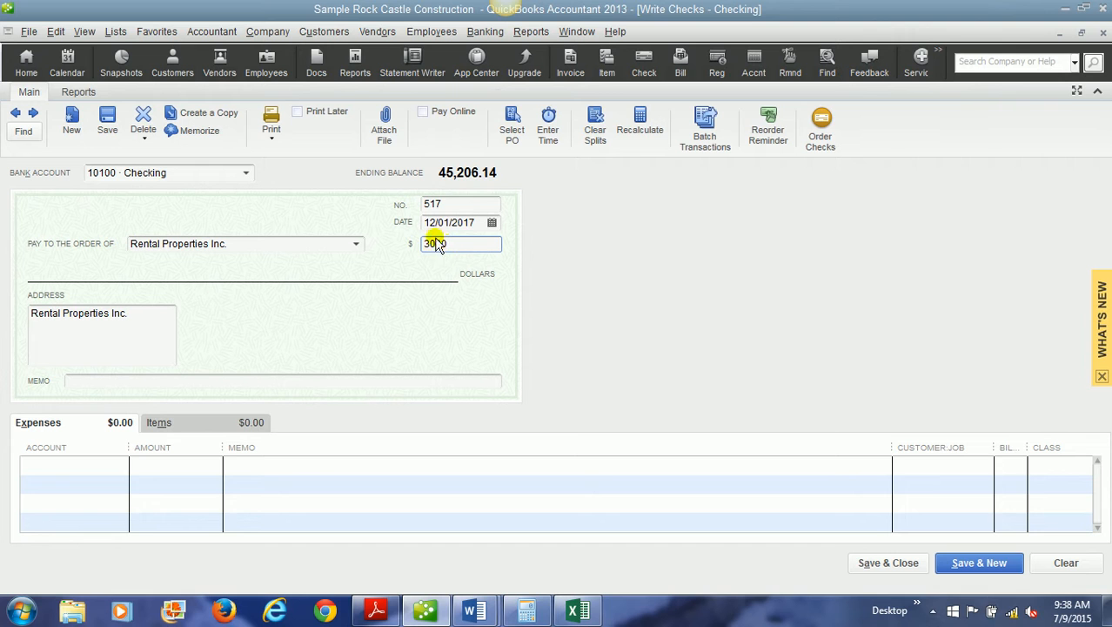
{"action": "key", "text": "Tab"}
Enter "three months advance rent" as the memo of the check.
{"action": "left_click", "coordinate": [155, 380]}
{"action": "type", "text": "thre"}
{"action": "type", "text": "es mo"}
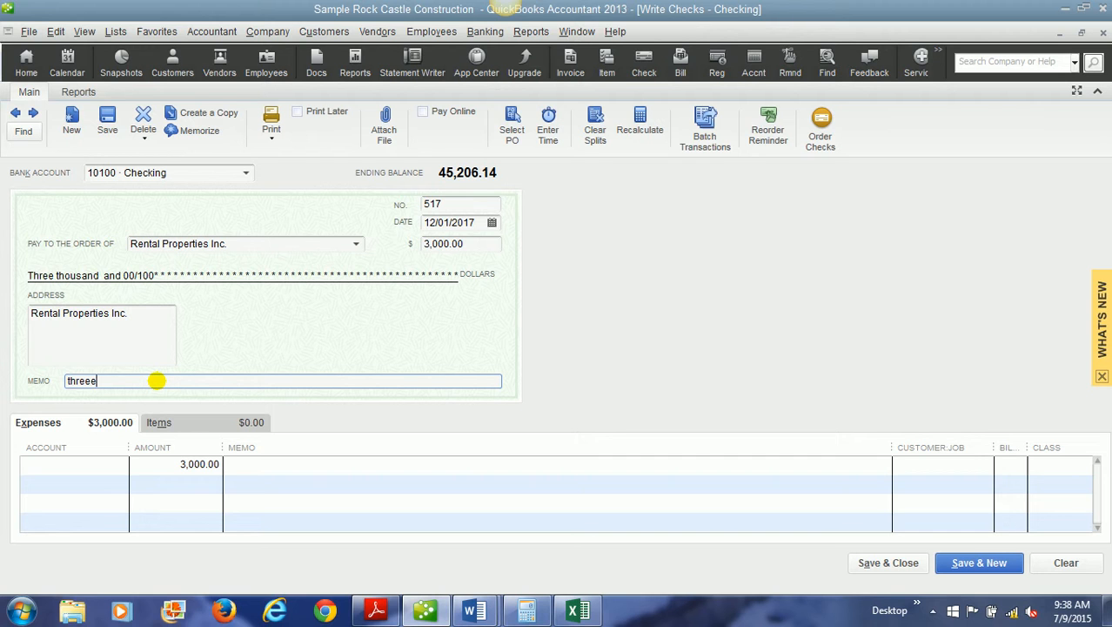
{"action": "key", "text": "BackSpace"}
{"action": "key", "text": "BackSpace"}
{"action": "key", "text": "BackSpace"}
{"action": "key", "text": "BackSpace"}
{"action": "type", "text": "months advance rent"}
Assign the check's 3,000.00 expense line to the 12120 Prepaid Rent account, and save and close the check.
{"action": "left_click", "coordinate": [84, 465]}
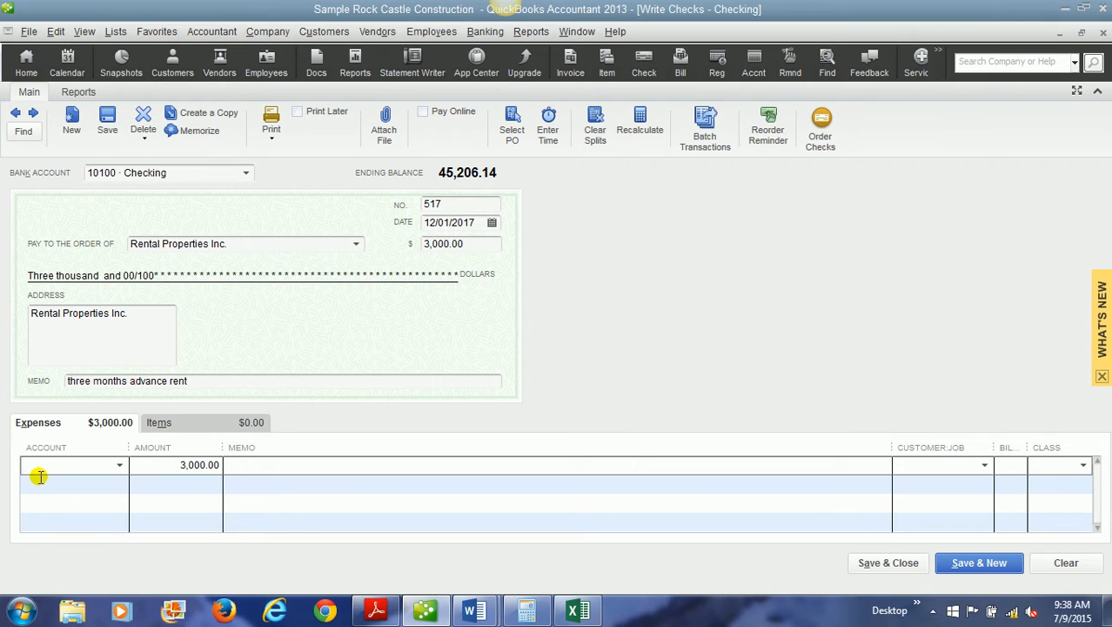
{"action": "type", "text": "Pre-paid Insurance"}
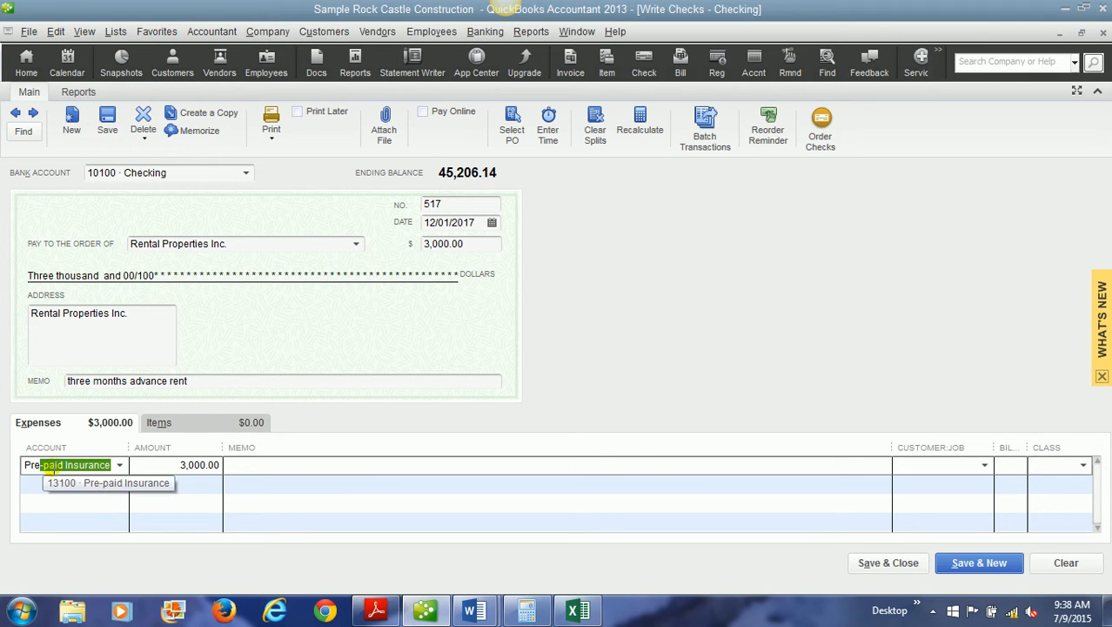
{"action": "left_click", "coordinate": [120, 464]}
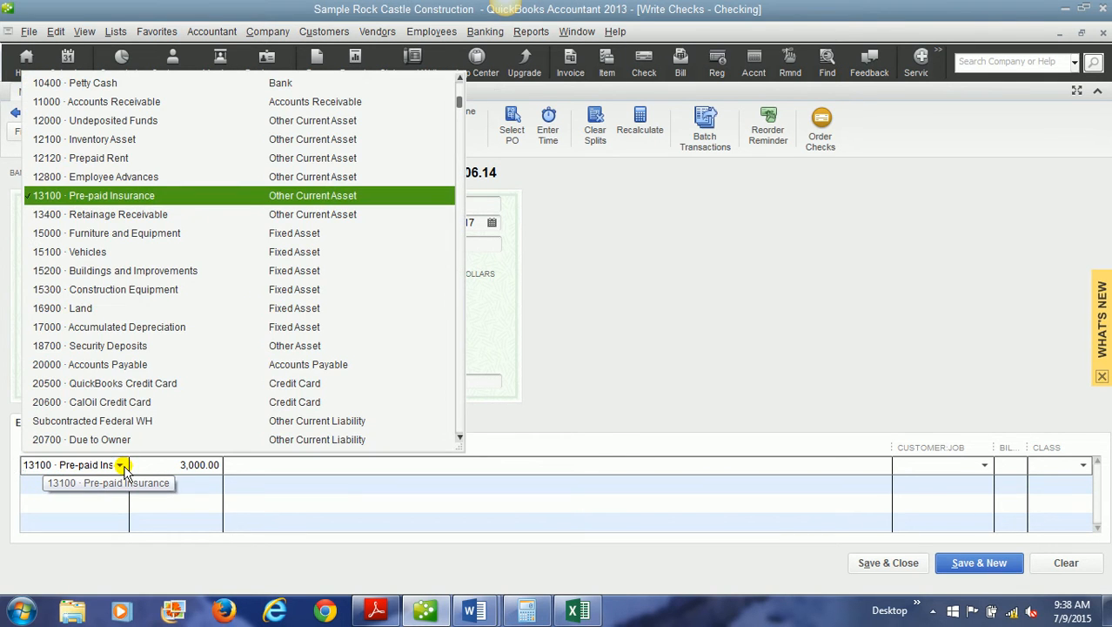
{"action": "left_click", "coordinate": [461, 88]}
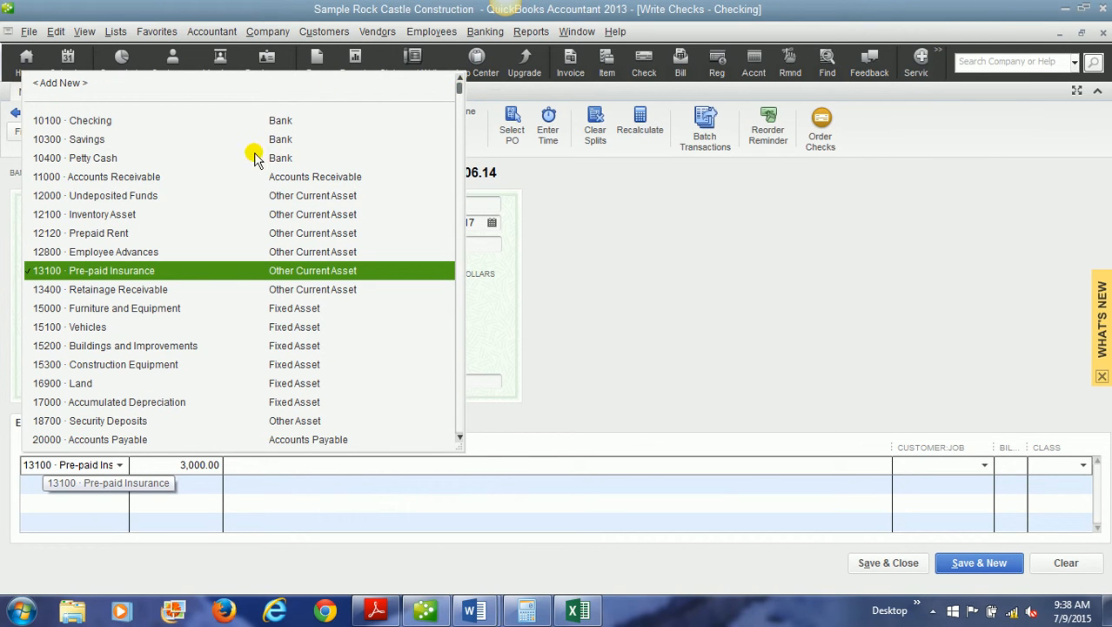
{"action": "left_click", "coordinate": [132, 233]}
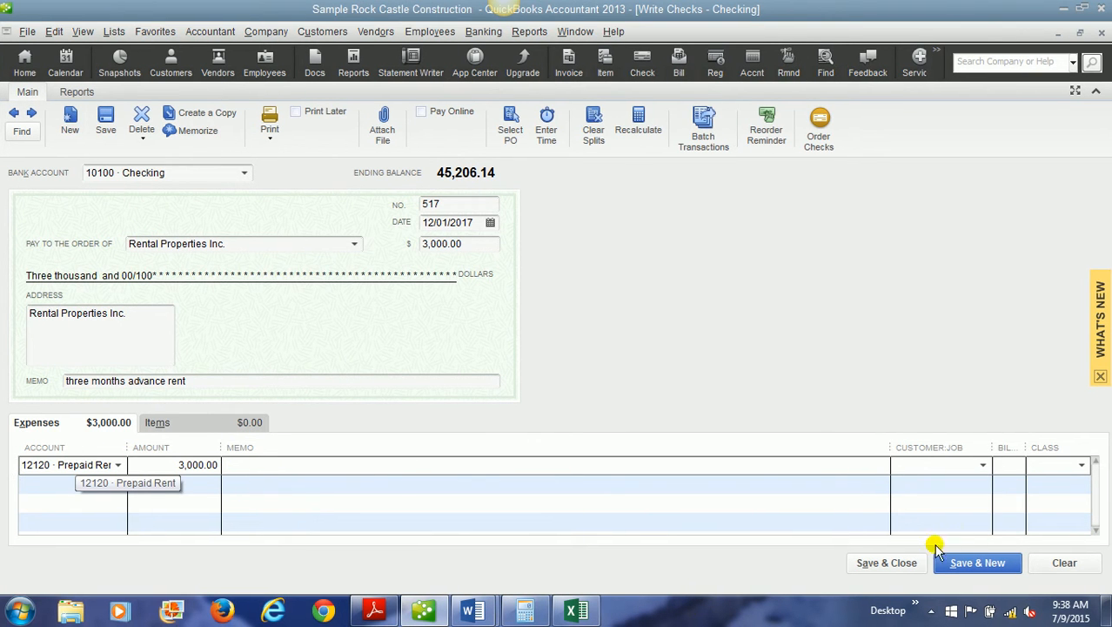
{"action": "left_click", "coordinate": [900, 564]}
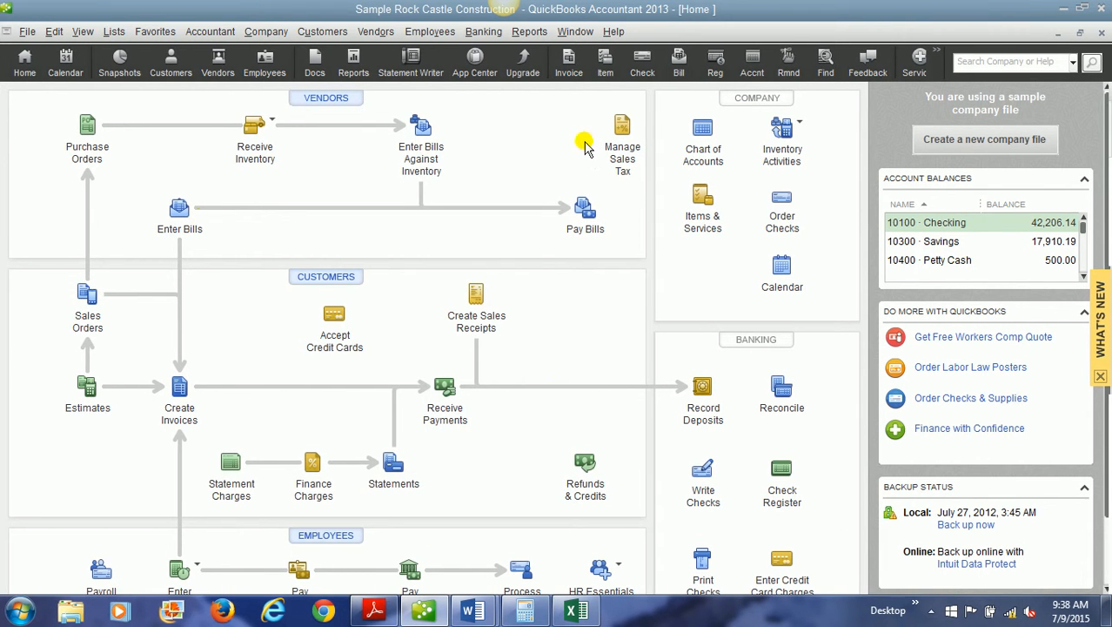
Check the balance of the 12120 Prepaid Rent account in the chart of accounts, and close the list.
{"action": "left_click", "coordinate": [701, 155]}
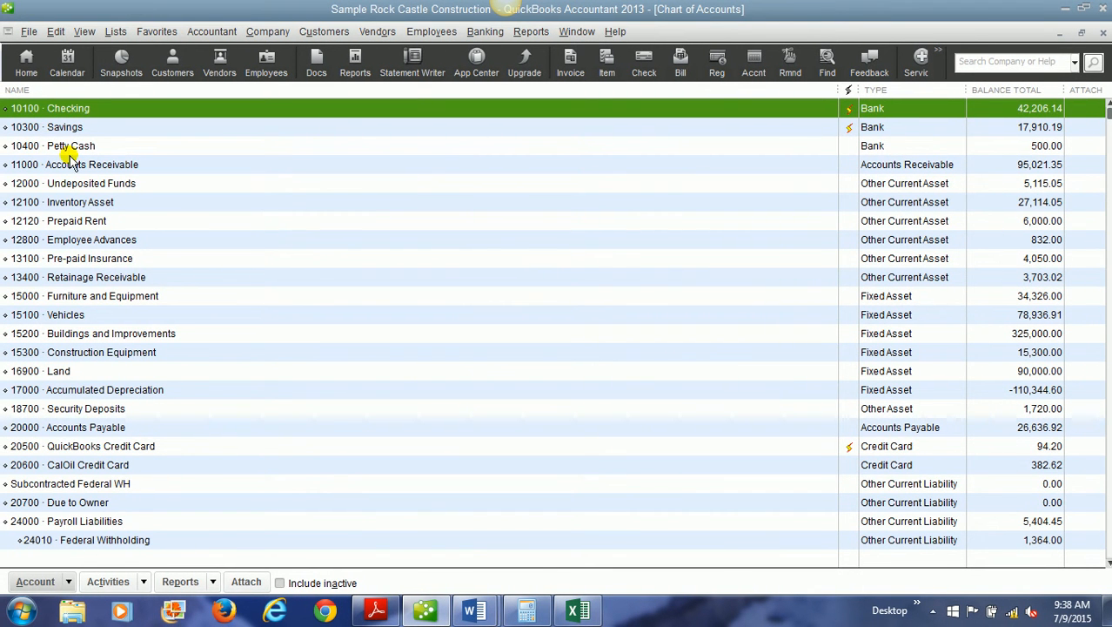
{"action": "left_click", "coordinate": [90, 220]}
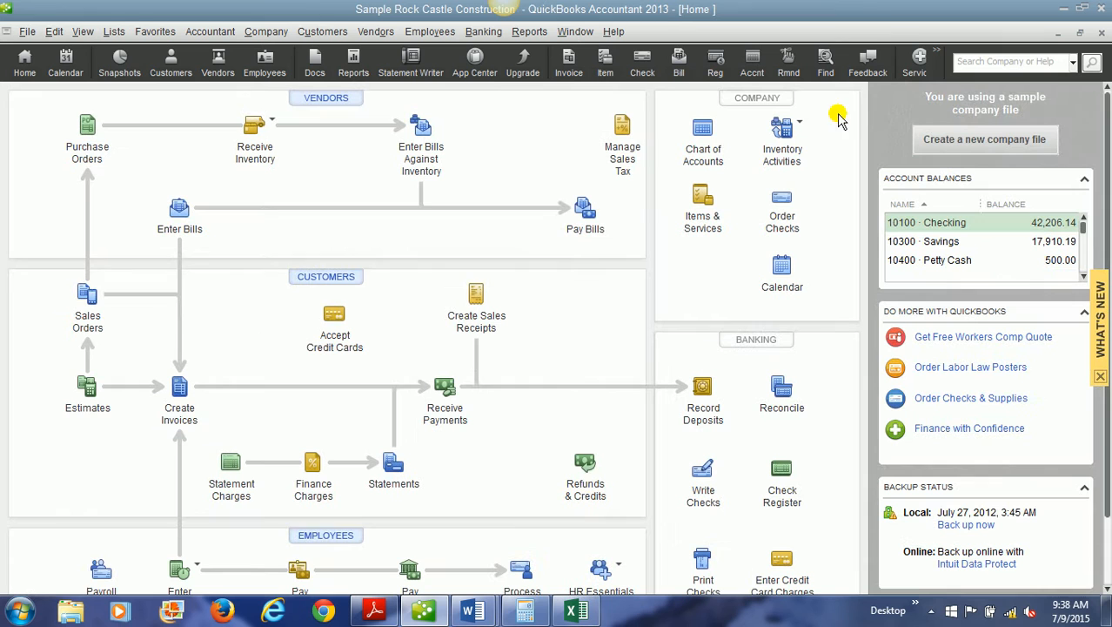
{"action": "left_click", "coordinate": [1101, 32]}
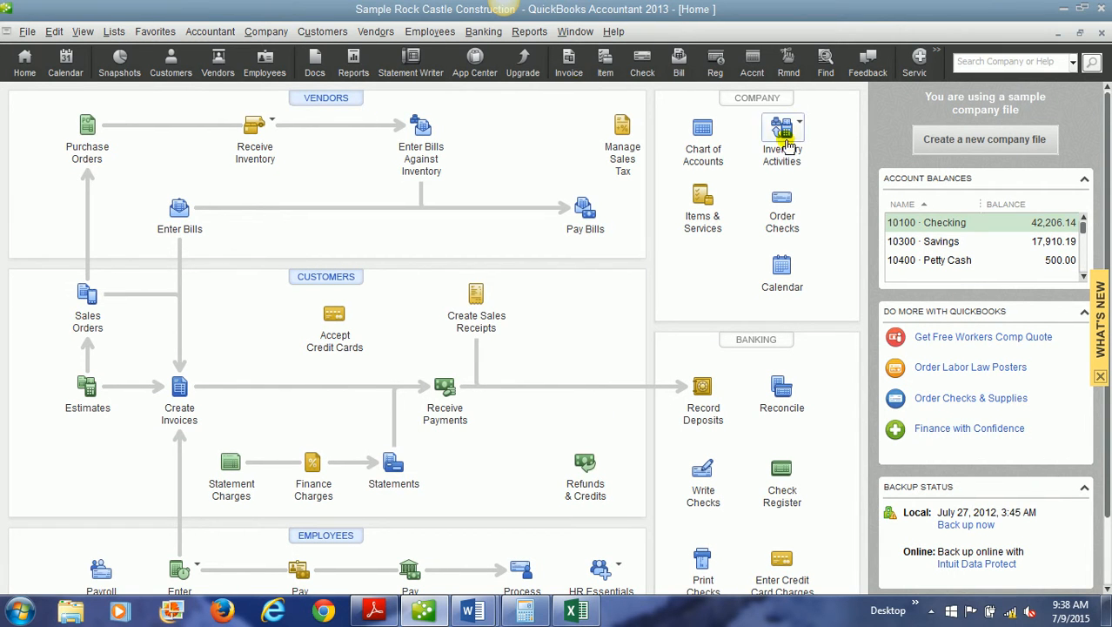
In the 12120 Prepaid Rent register, start an entry for Rental Properties Inc. with a decrease of 1,000.00.
{"action": "left_click", "coordinate": [700, 139]}
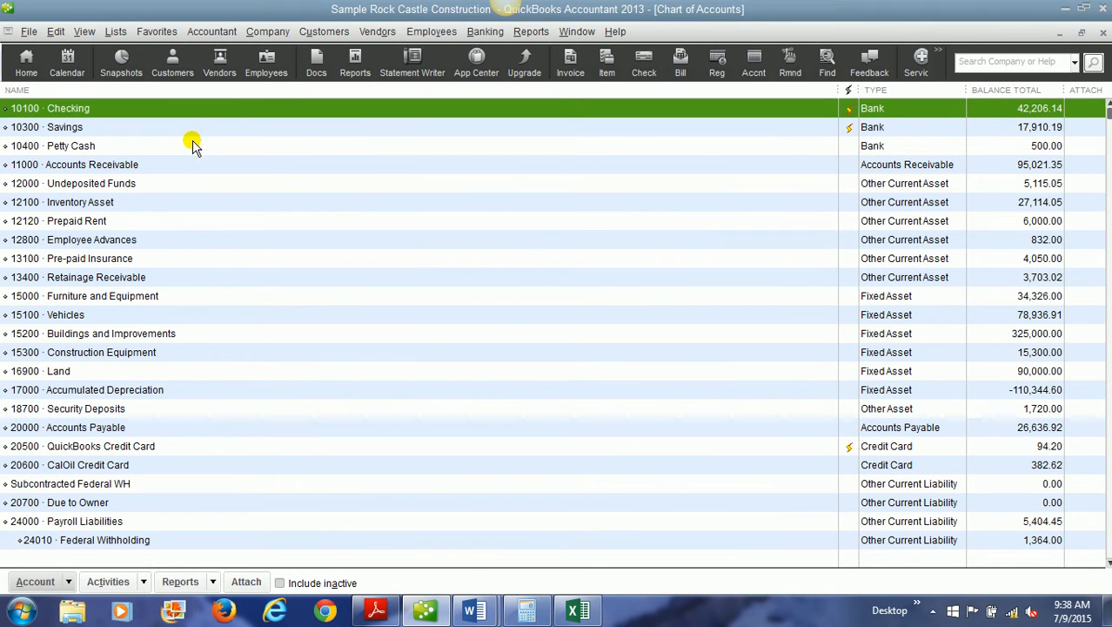
{"action": "double_click", "coordinate": [113, 220]}
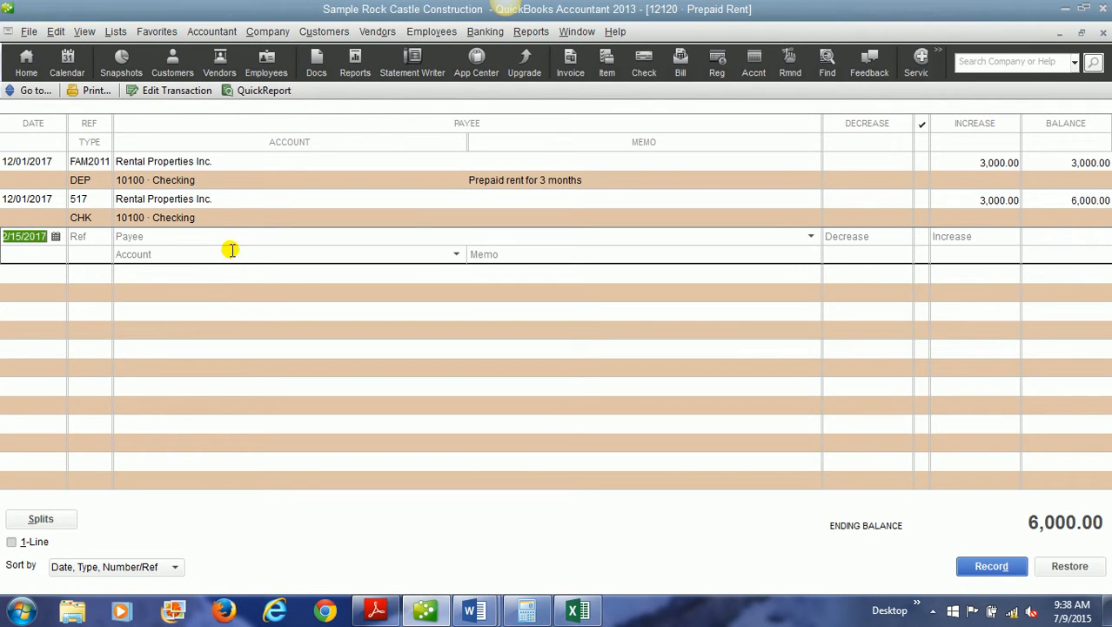
{"action": "left_click", "coordinate": [234, 237]}
{"action": "type", "text": "Rental Properties Inc."}
{"action": "key", "text": "Tab"}
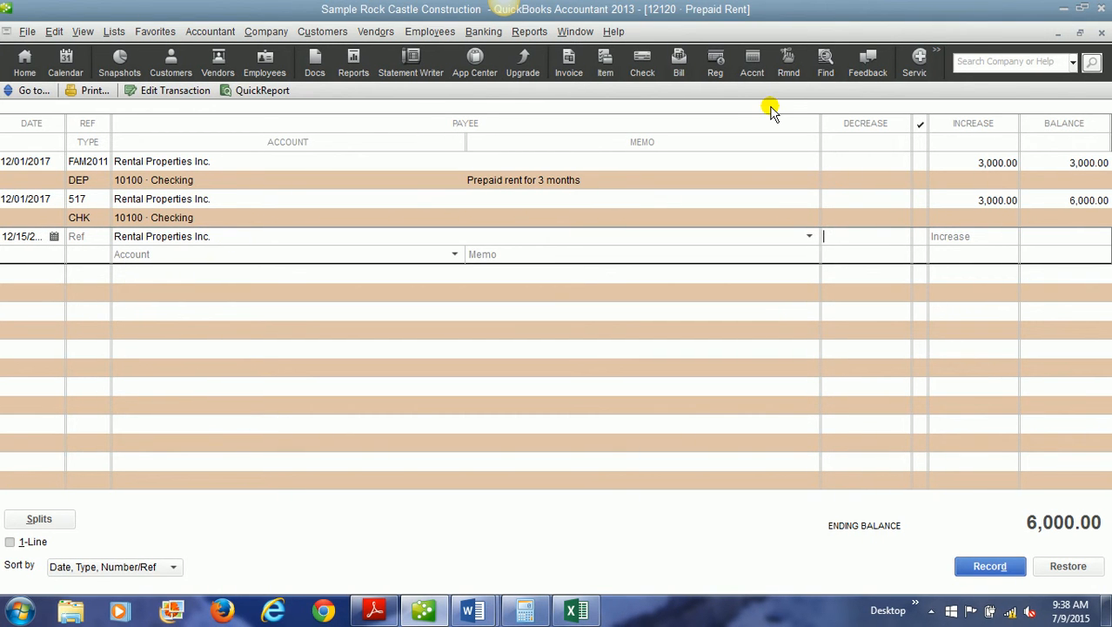
{"action": "type", "text": "1000"}
{"action": "key", "text": "Tab"}
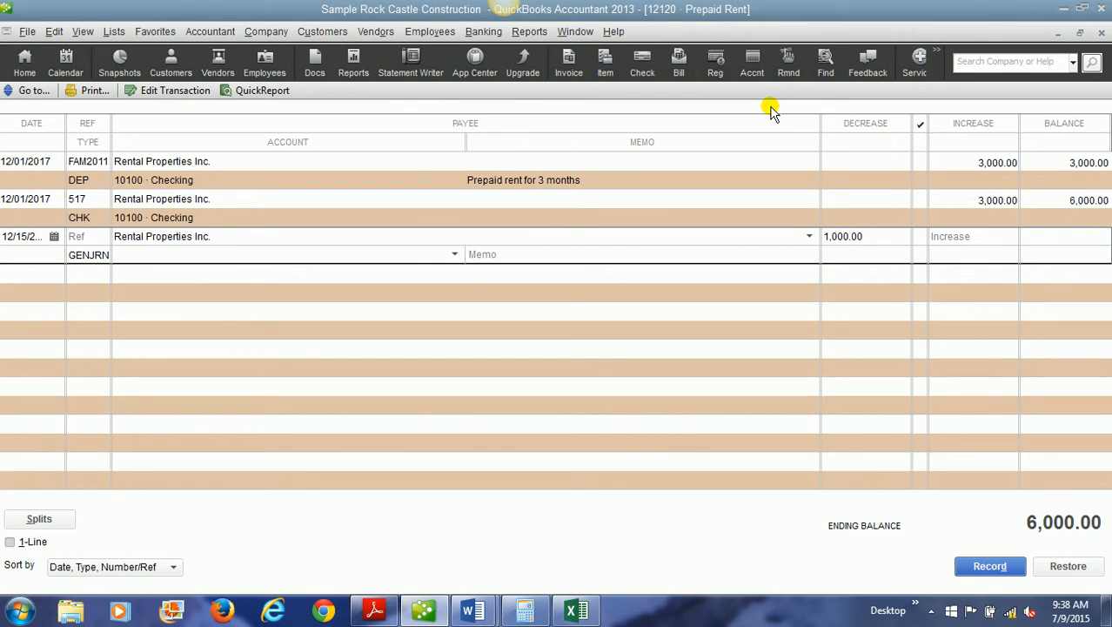
Offset the entry to 63900 Rent with the memo "December's rent payment", record it, and close the register.
{"action": "type", "text": "Rent"}
{"action": "left_click", "coordinate": [453, 254]}
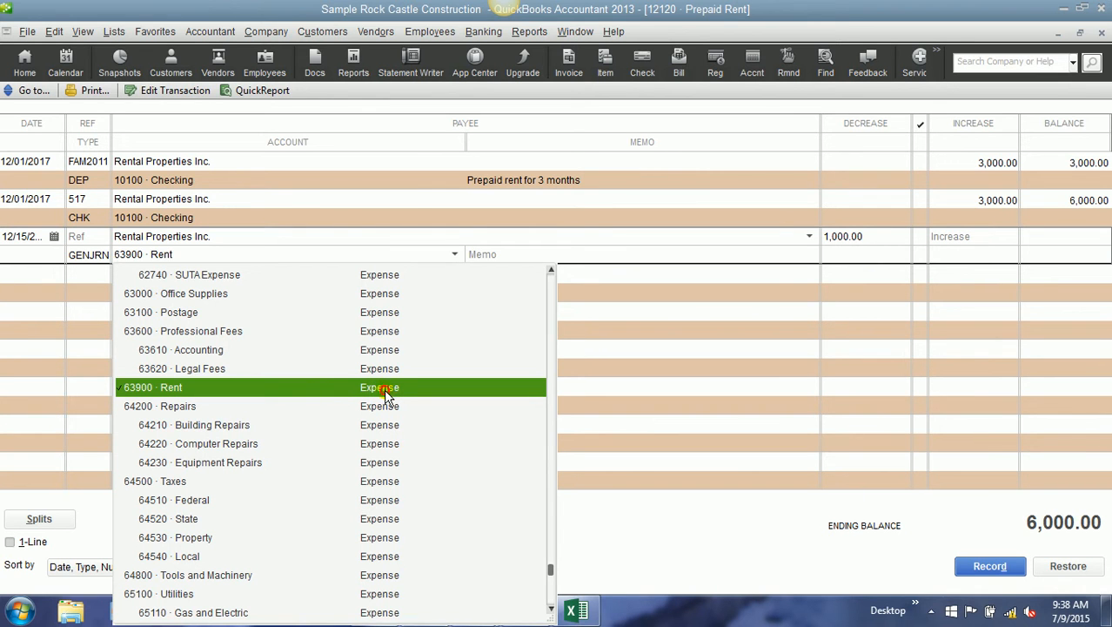
{"action": "left_click", "coordinate": [557, 250]}
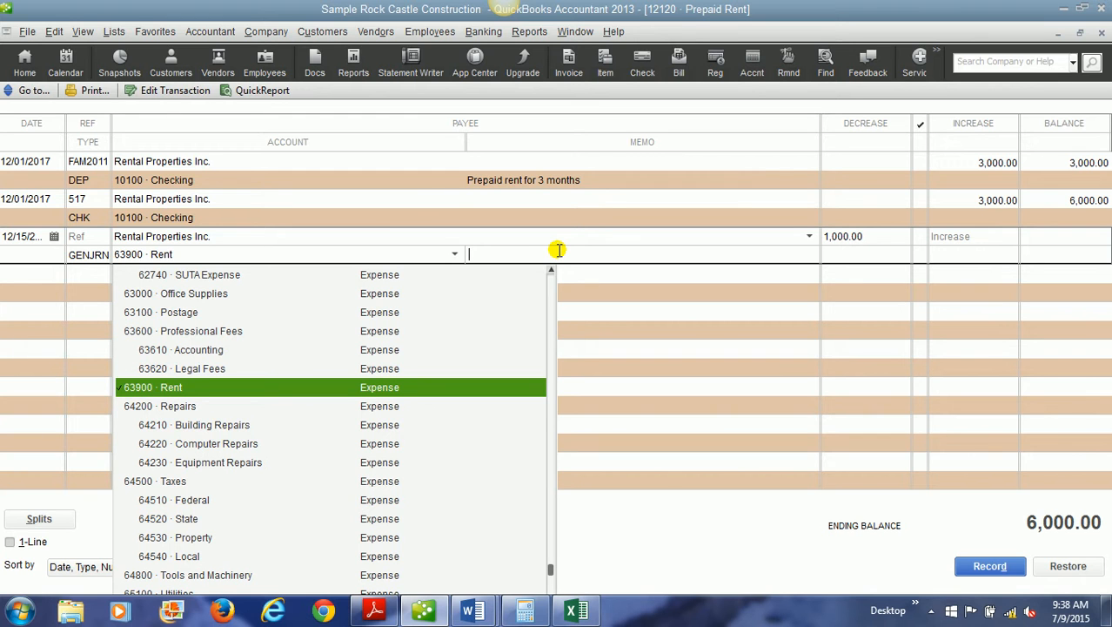
{"action": "type", "text": "December's rent payment"}
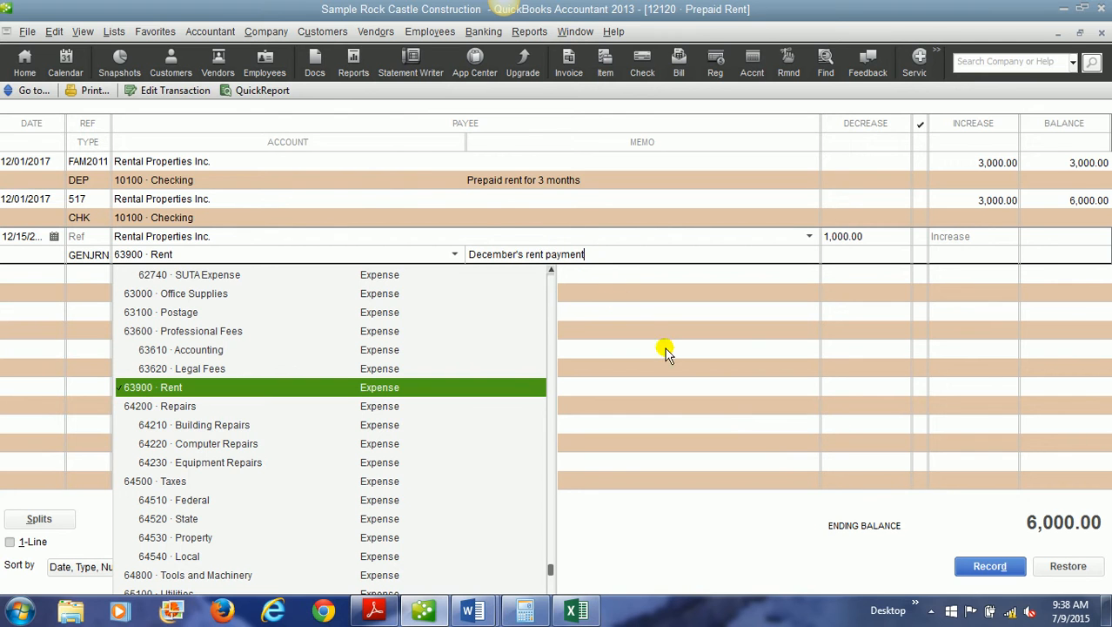
{"action": "left_click", "coordinate": [980, 568]}
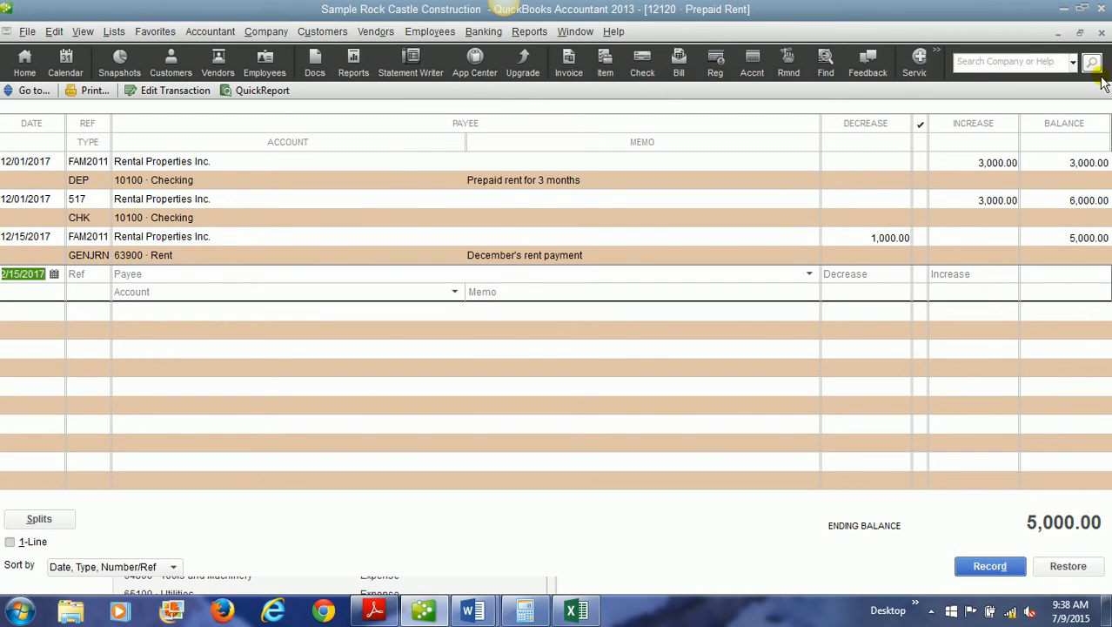
{"action": "left_click", "coordinate": [1102, 32]}
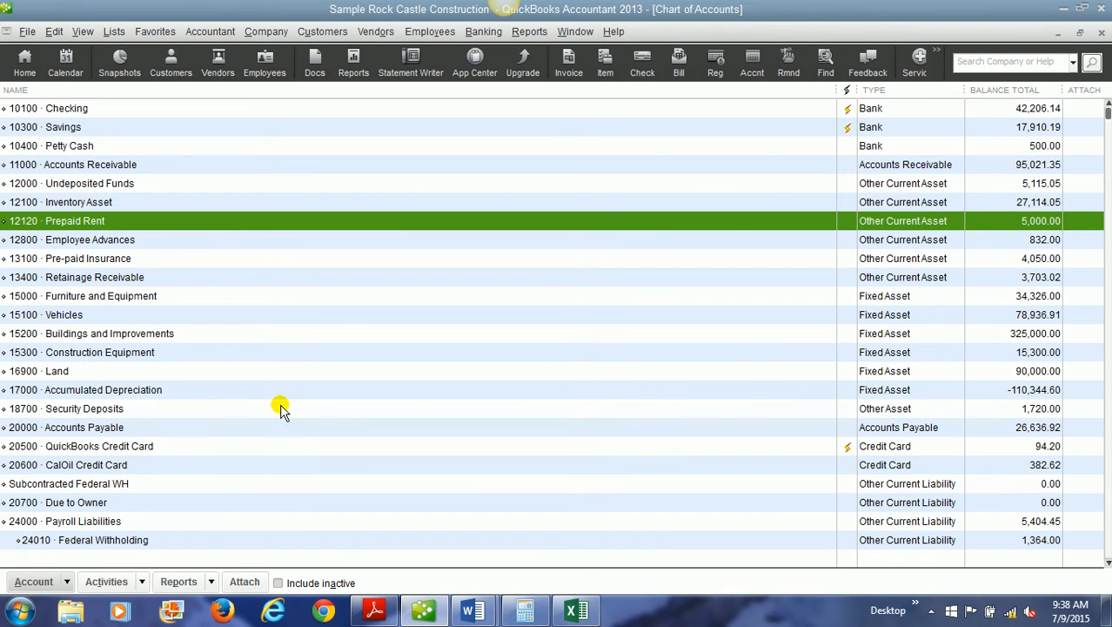
Find the 63900 Rent expense account in the chart of accounts and open its QuickReport.
{"action": "left_click", "coordinate": [1107, 387]}
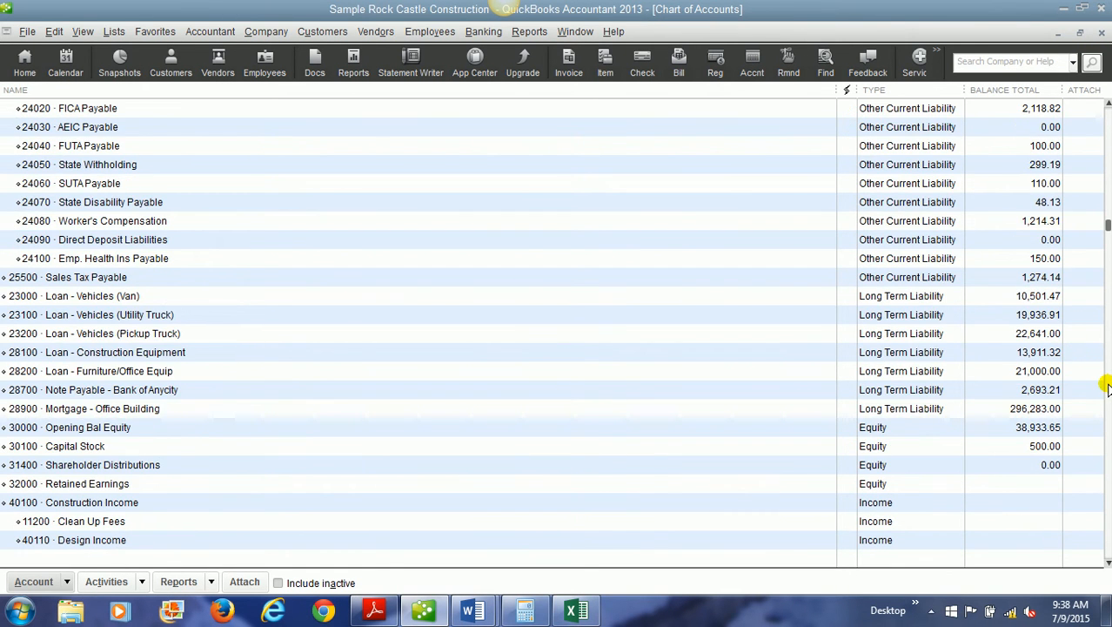
{"action": "left_click", "coordinate": [1107, 395]}
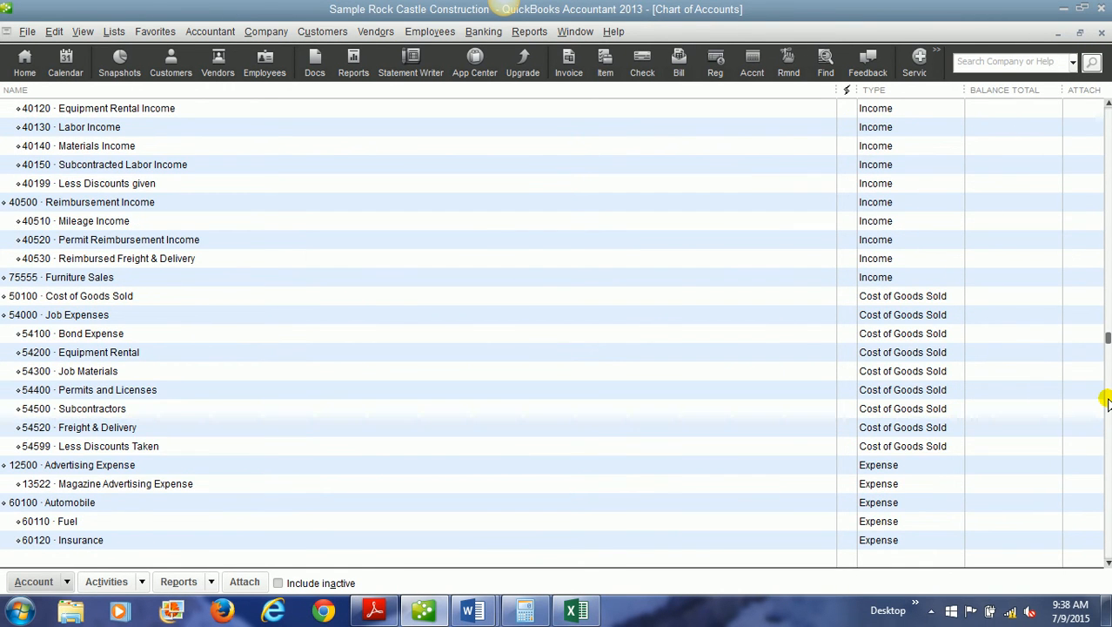
{"action": "left_click", "coordinate": [1107, 401]}
{"action": "left_click", "coordinate": [1107, 401]}
{"action": "double_click", "coordinate": [442, 448]}
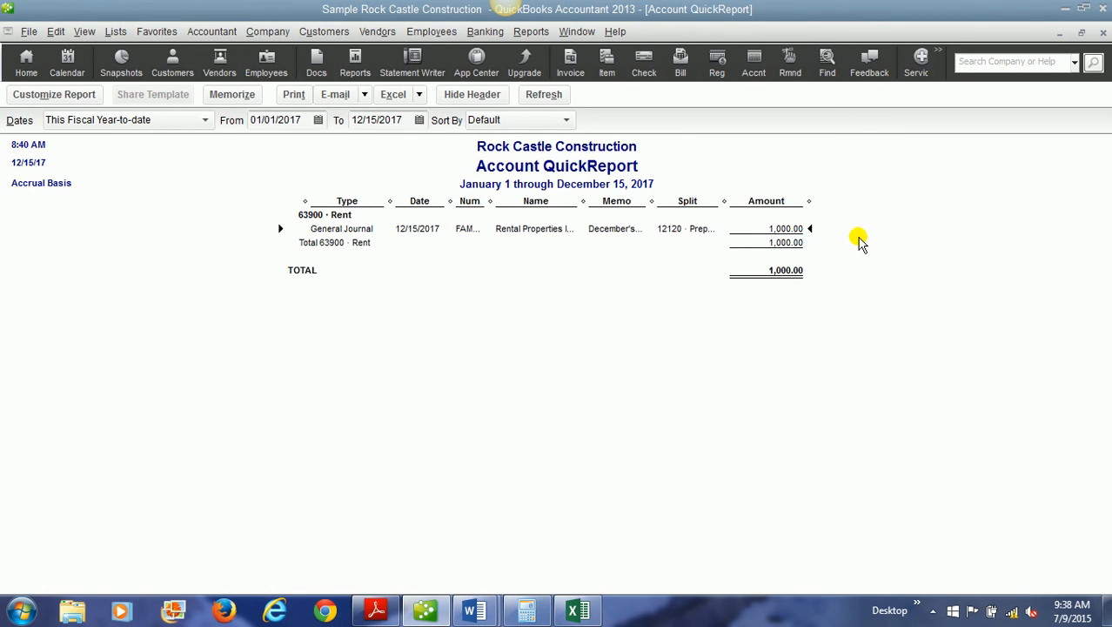